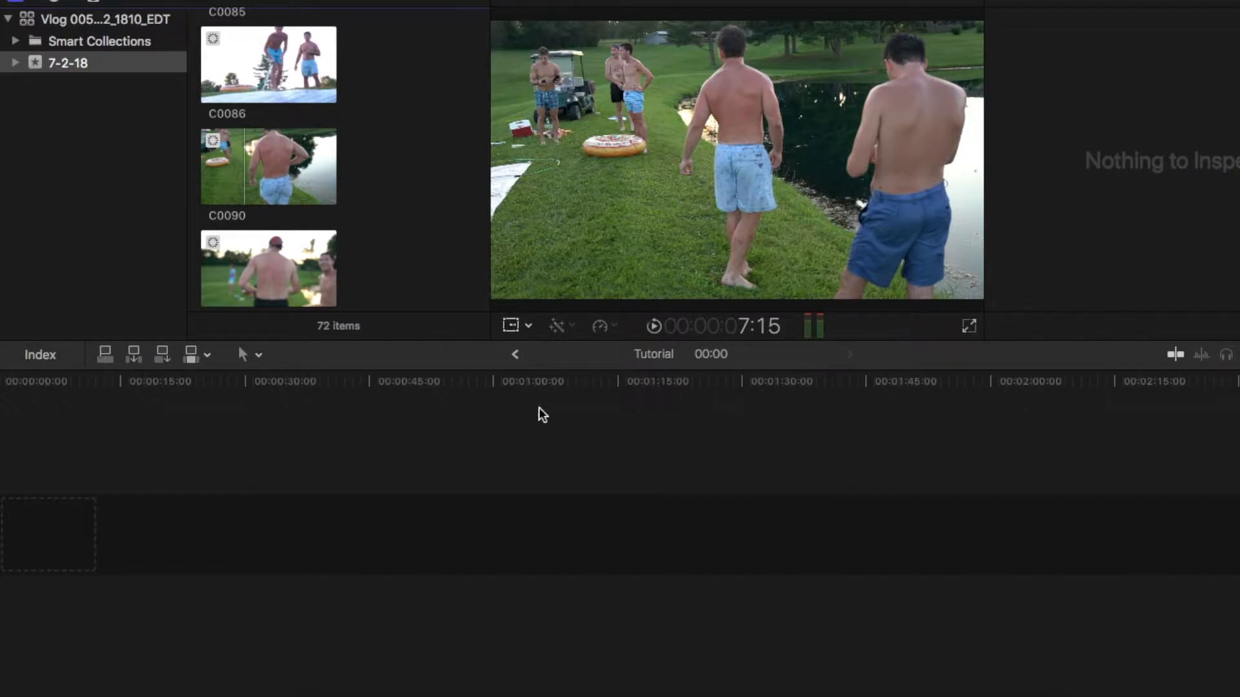
Find clip C0090 in the 7-2-18 event, preview it, and add it to the empty timeline.
scroll(426, 172, up, 10)
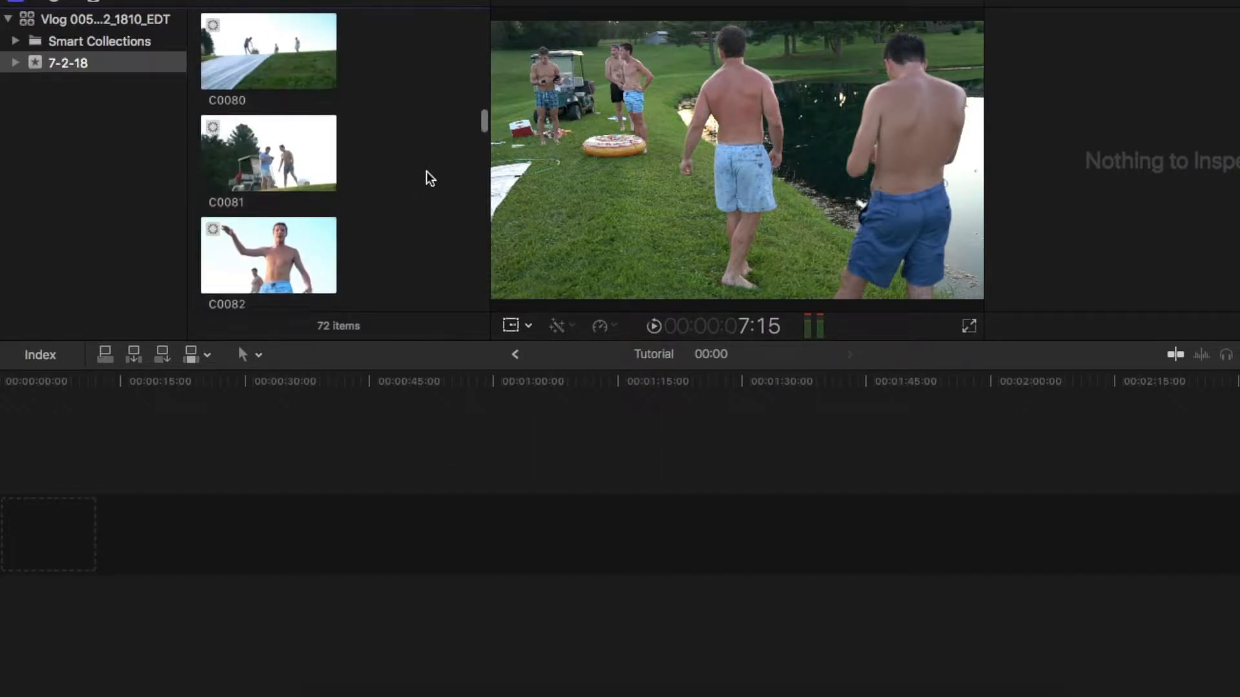
scroll(428, 152, down, 10)
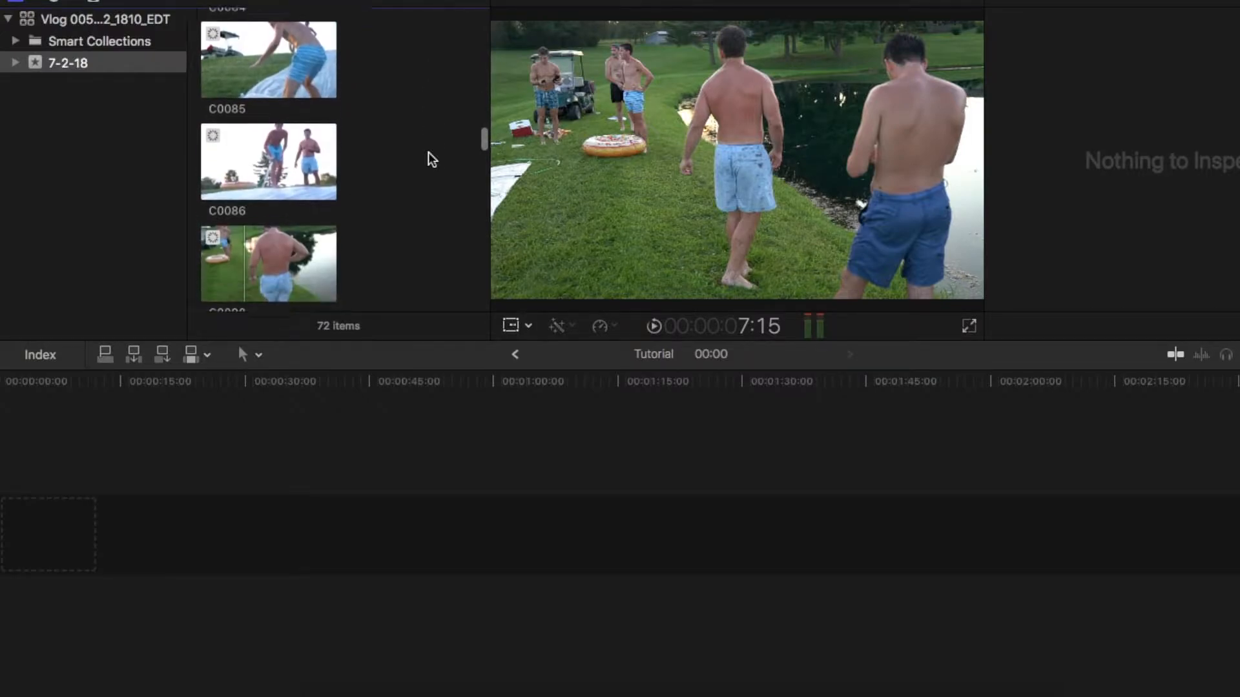
scroll(301, 266, down, 2)
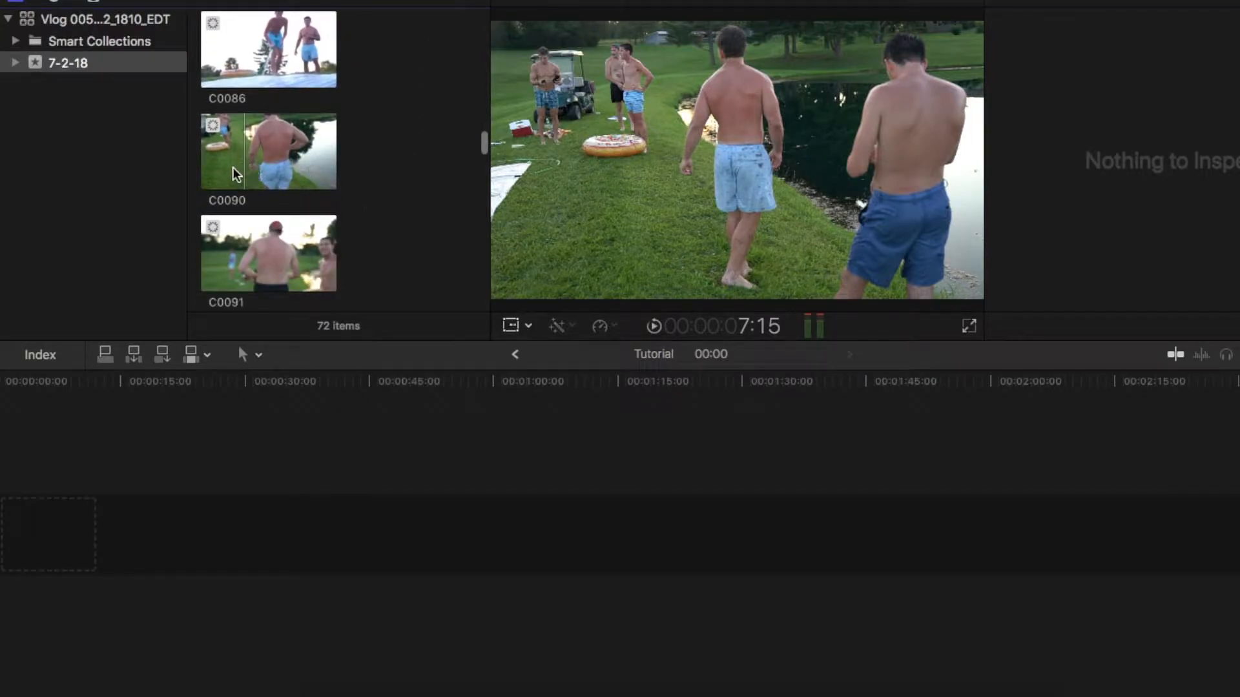
click(292, 171)
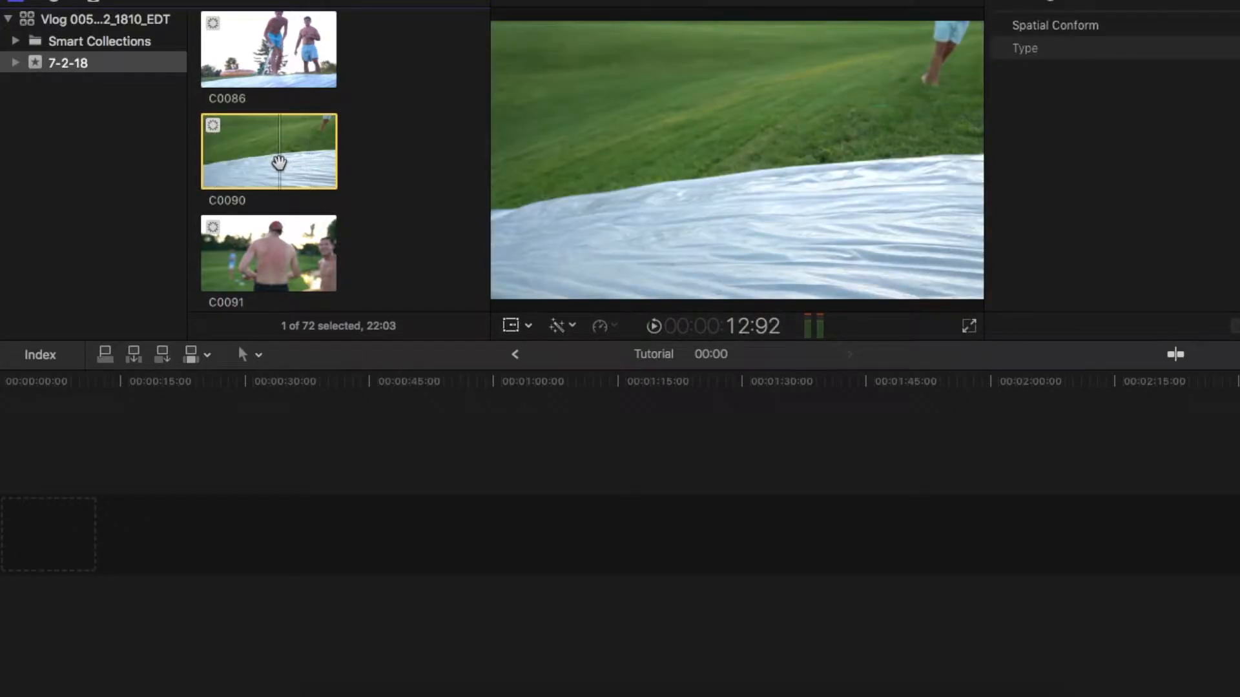
key(space)
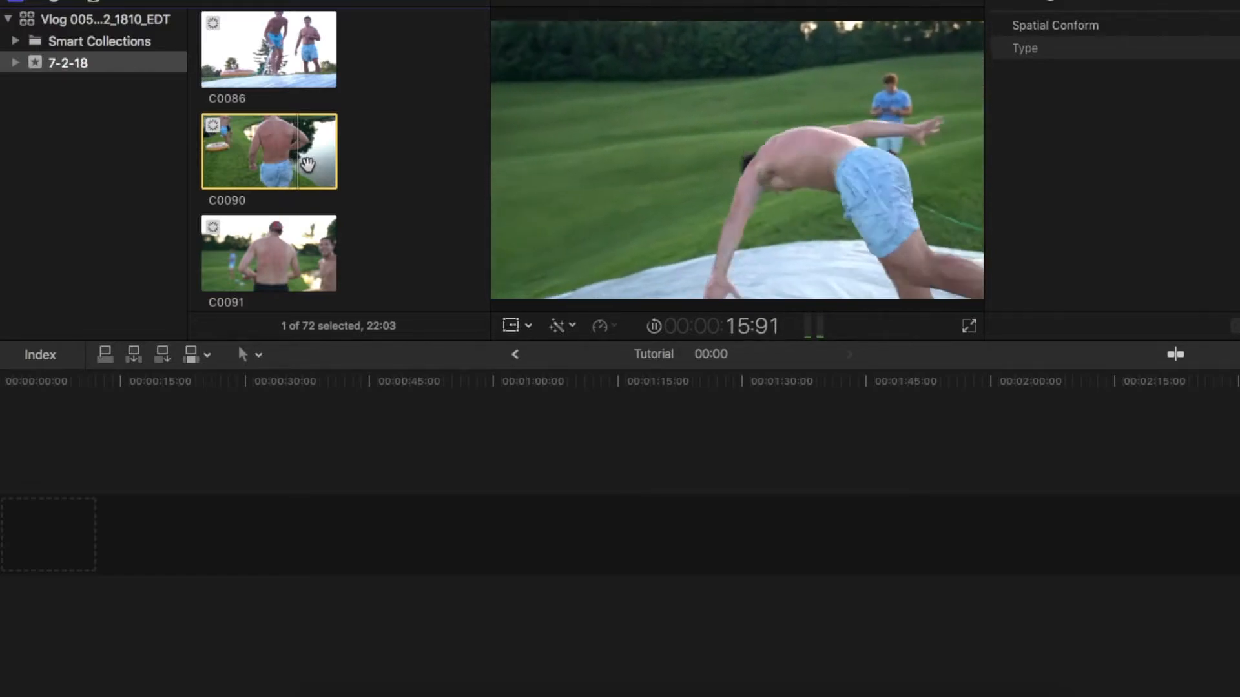
drag(307, 164, 196, 525)
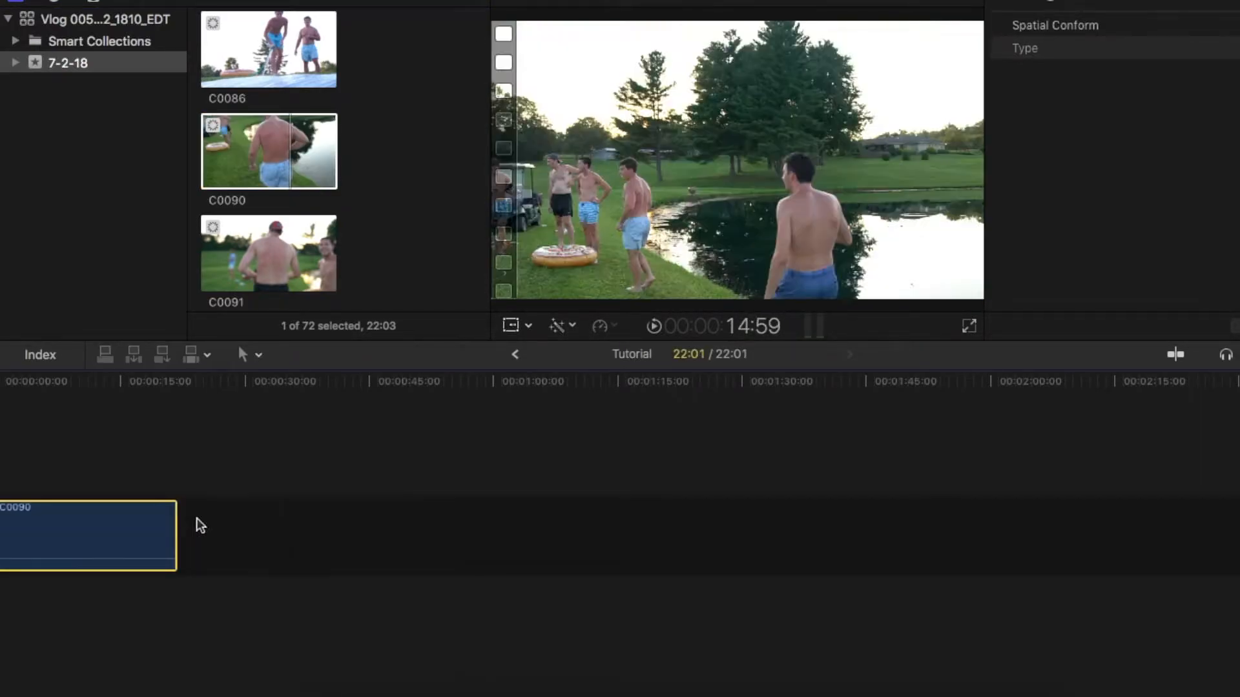
Trim the start of C0090 to the man running toward the slide, leaving a duration of 7:51.
click(74, 451)
click(114, 458)
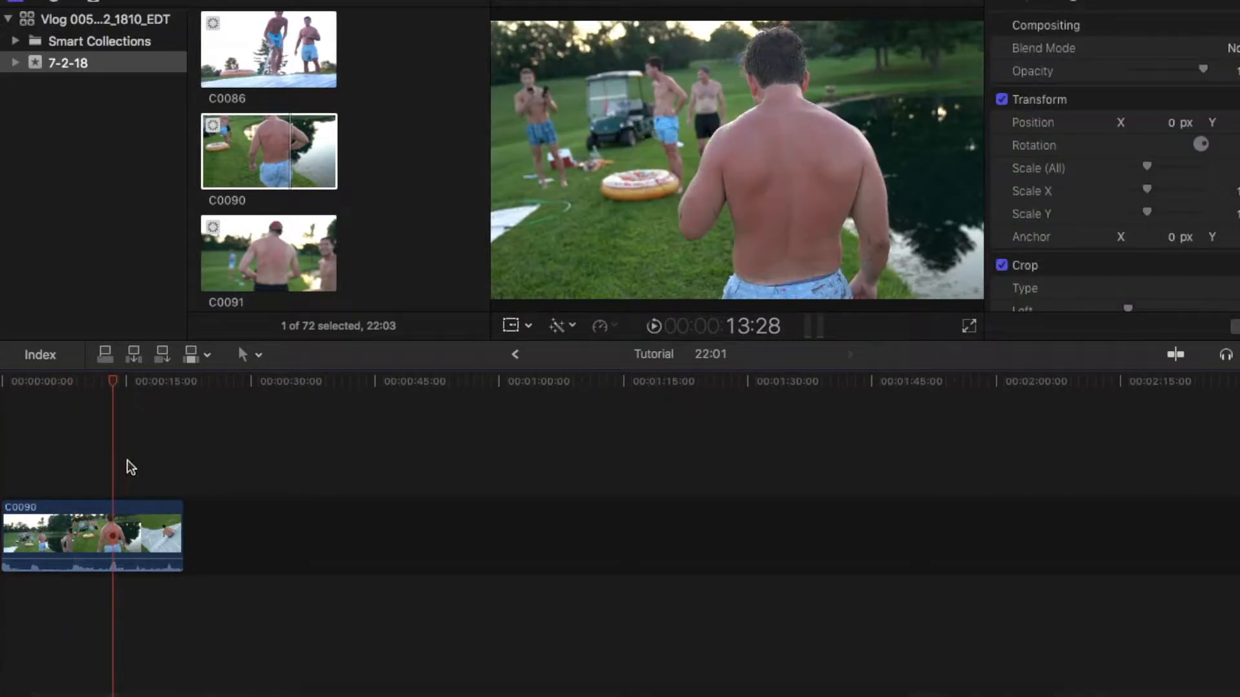
click(127, 459)
click(109, 460)
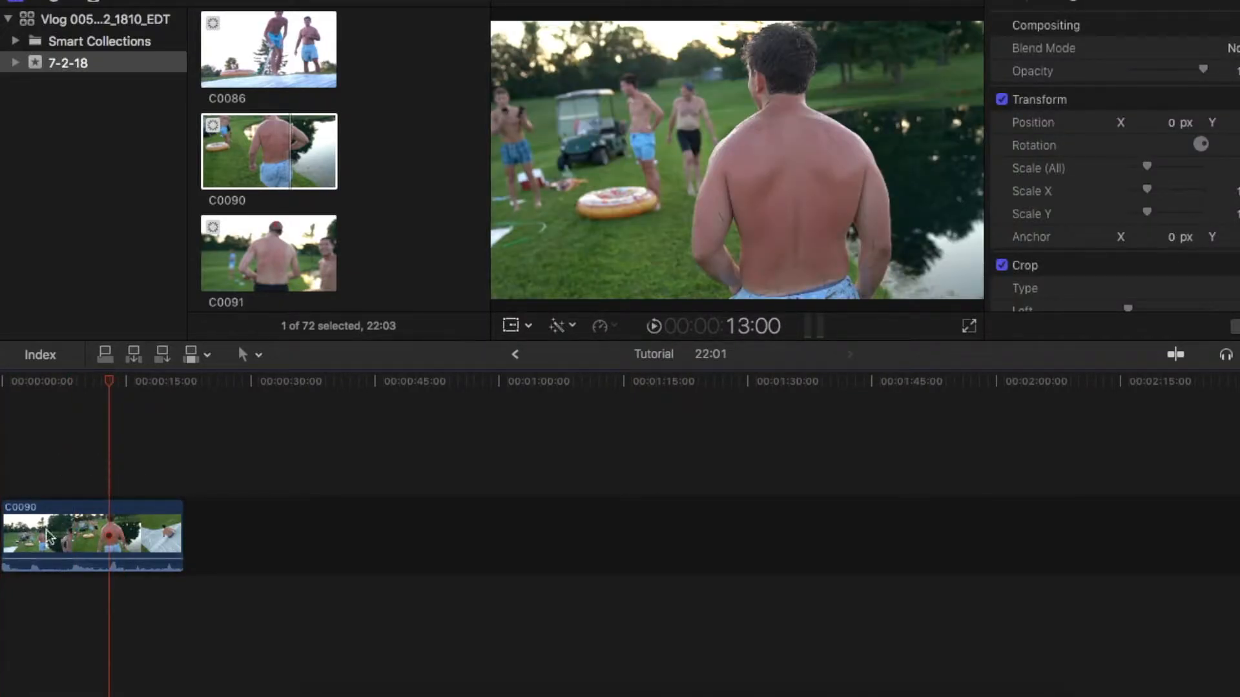
drag(4, 536, 113, 527)
click(122, 490)
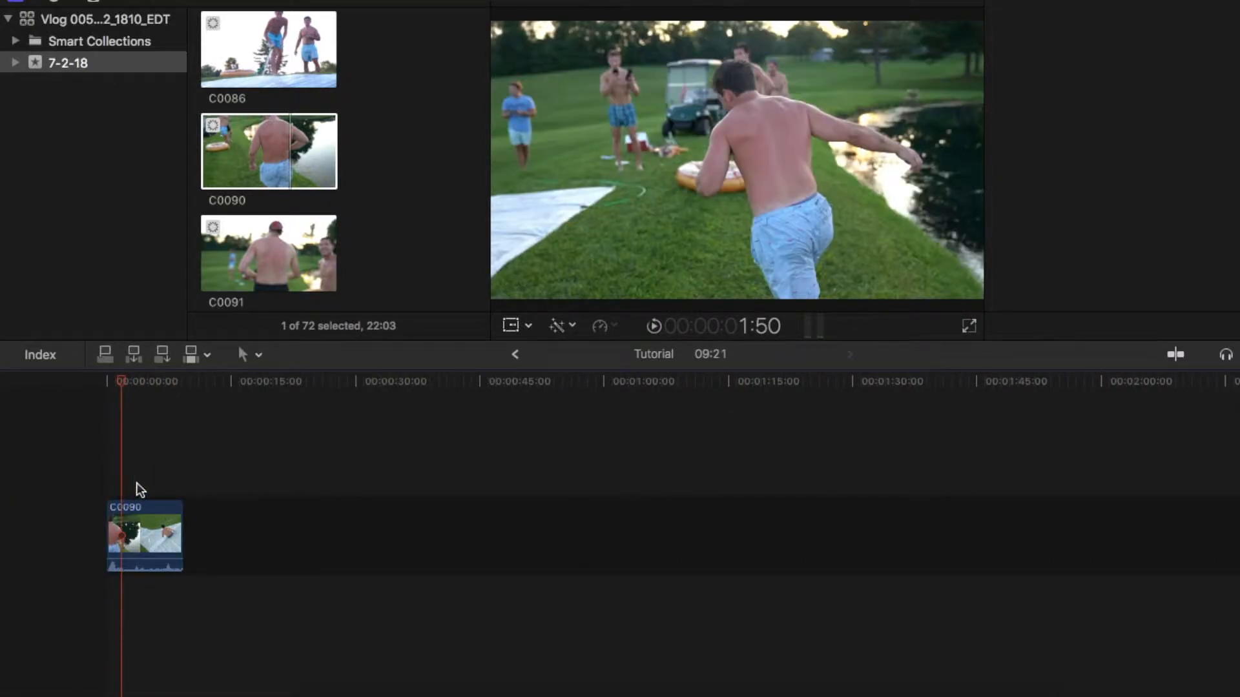
click(110, 517)
drag(110, 516, 122, 516)
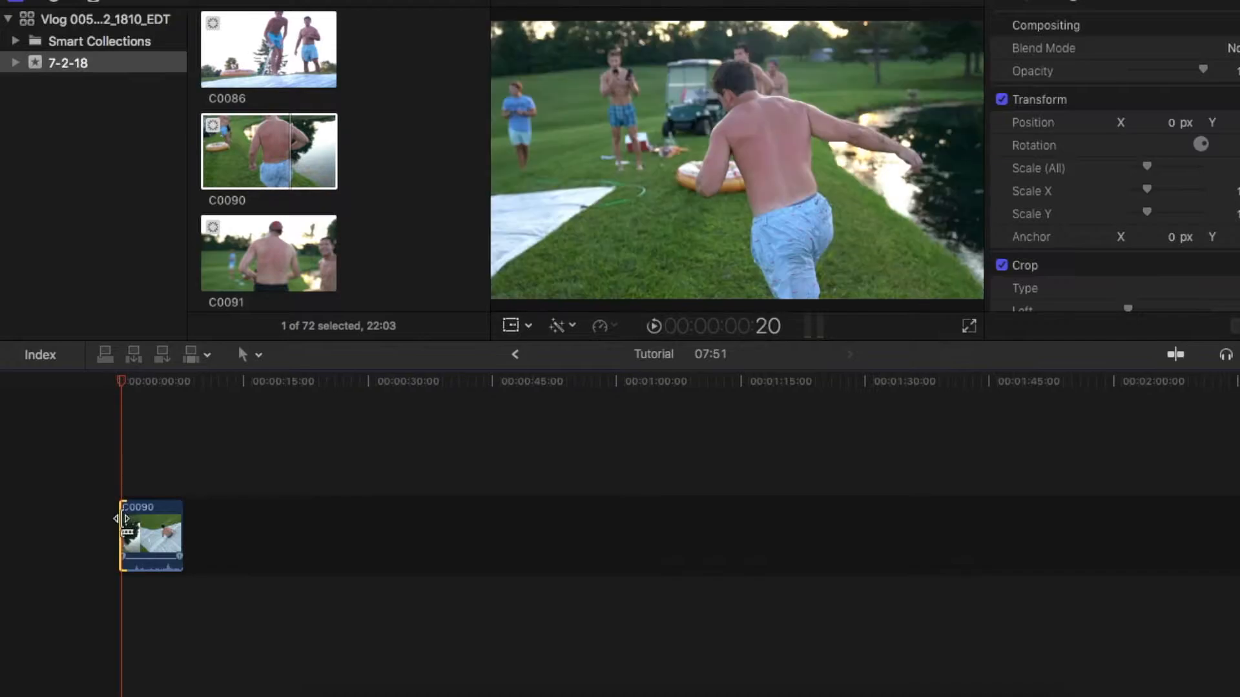
Trim the end of C0090 after the slide to a duration of 3:56 and lower the clip's audio to silence.
drag(123, 378, 145, 381)
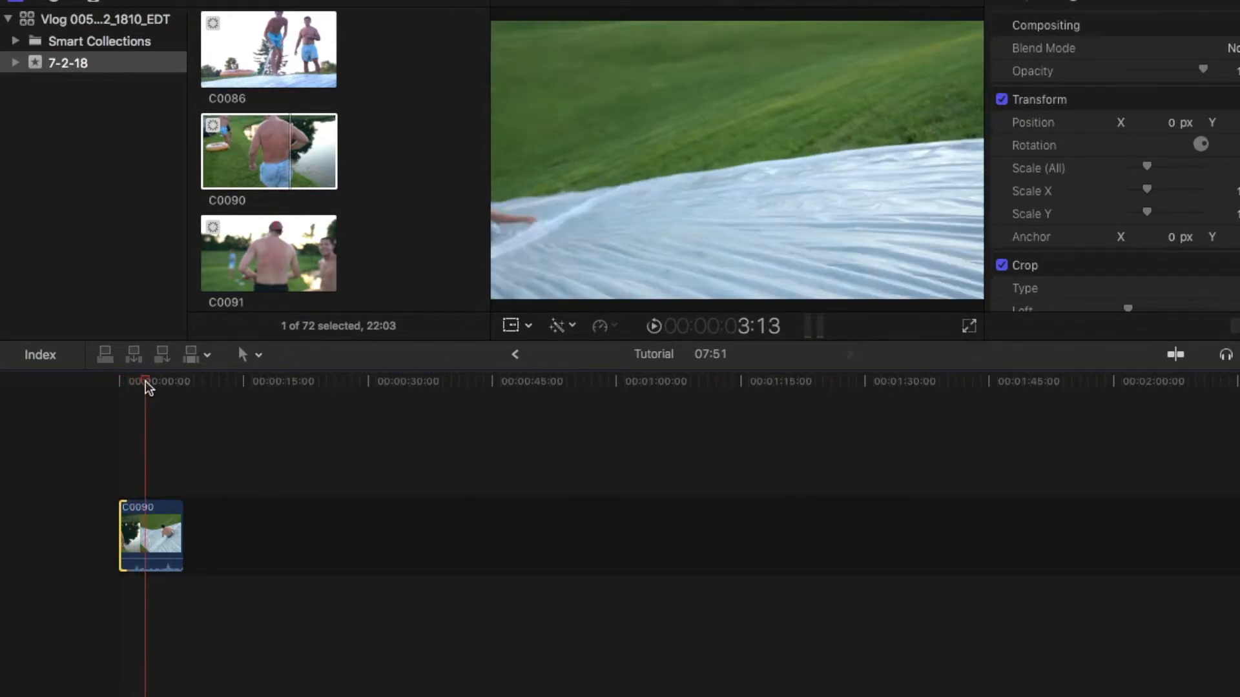
drag(179, 507, 149, 507)
key(super+equal)
key(super+equal)
key(super+equal)
key(super+equal)
key(super+minus)
key(super+minus)
key(super+minus)
key(super+minus)
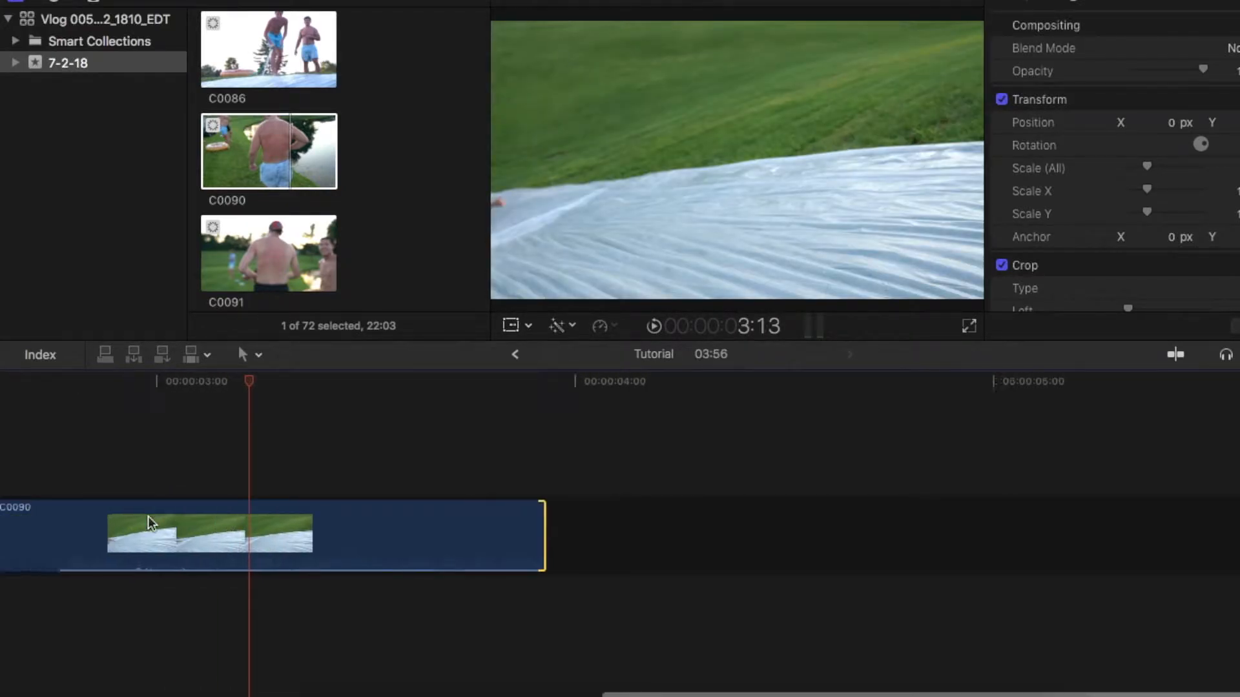
key(super+minus)
key(super+minus)
drag(146, 556, 146, 585)
Attach the song "Don Diablo - On My Mind (Official Music Video)" beneath C0090, starting at the beginning of the timeline.
scroll(312, 142, down, 10)
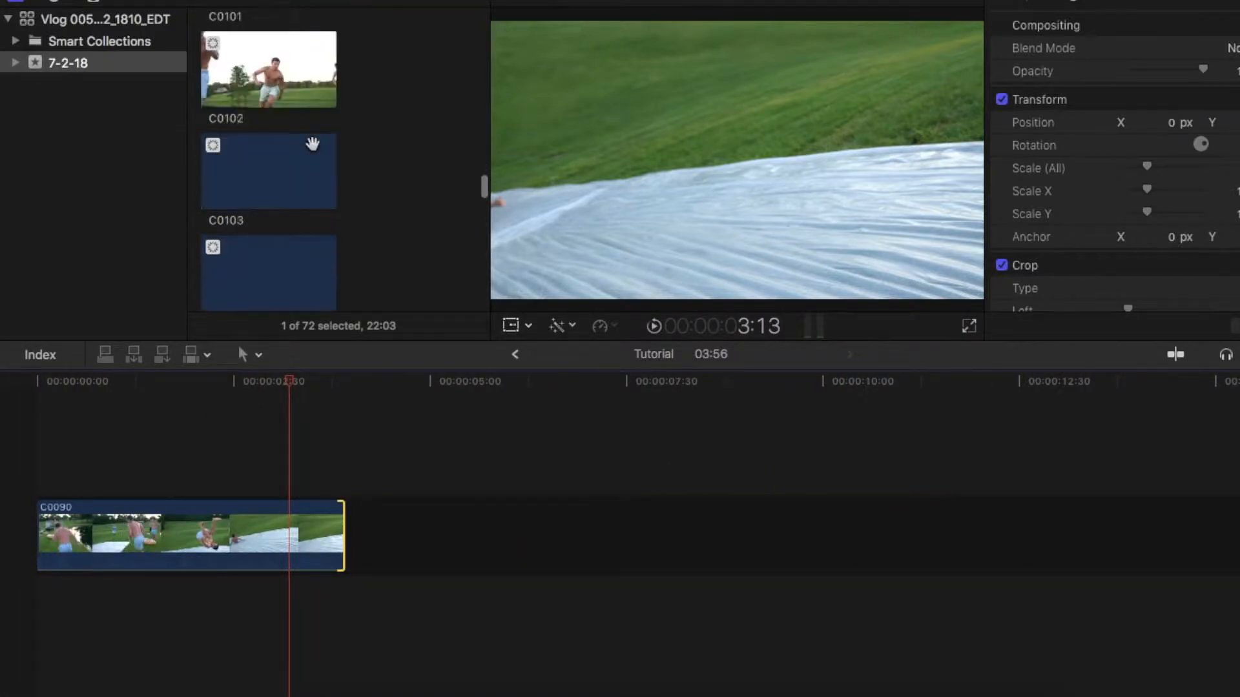
scroll(312, 143, up, 5)
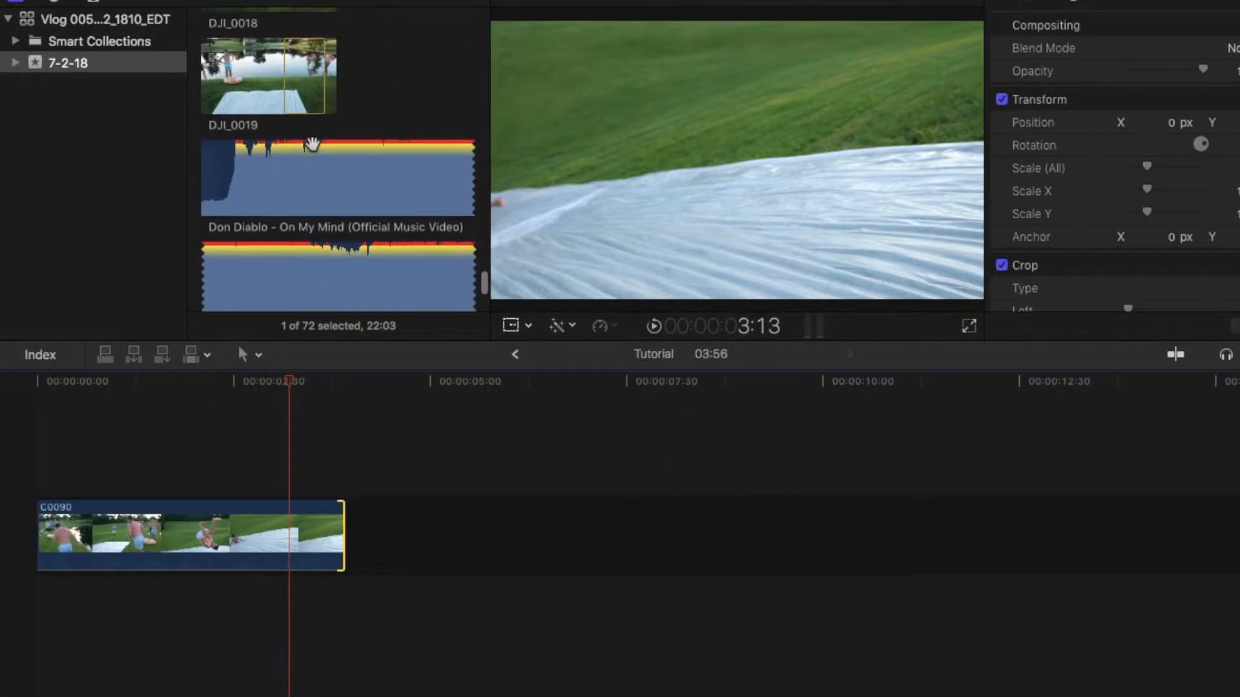
click(316, 175)
drag(349, 193, 75, 571)
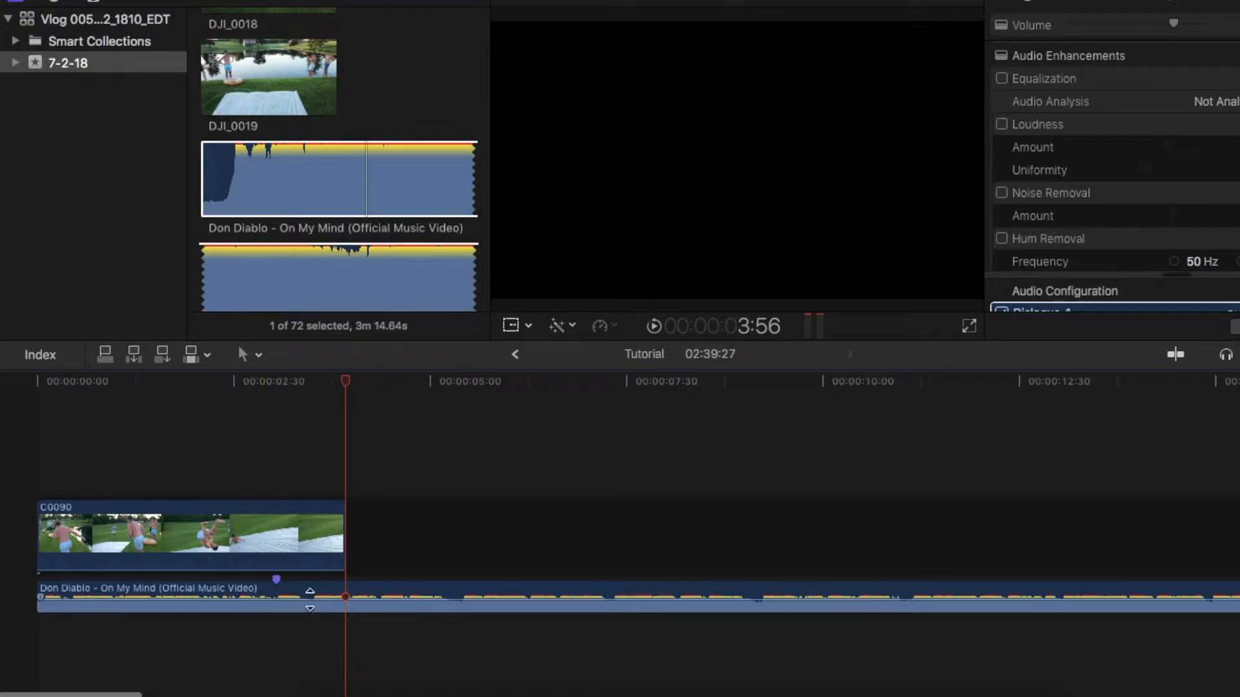
Split the speed of C0090 with Blade Speed at 1:39, as the flip starts, and at 2:10, after the landing.
click(219, 541)
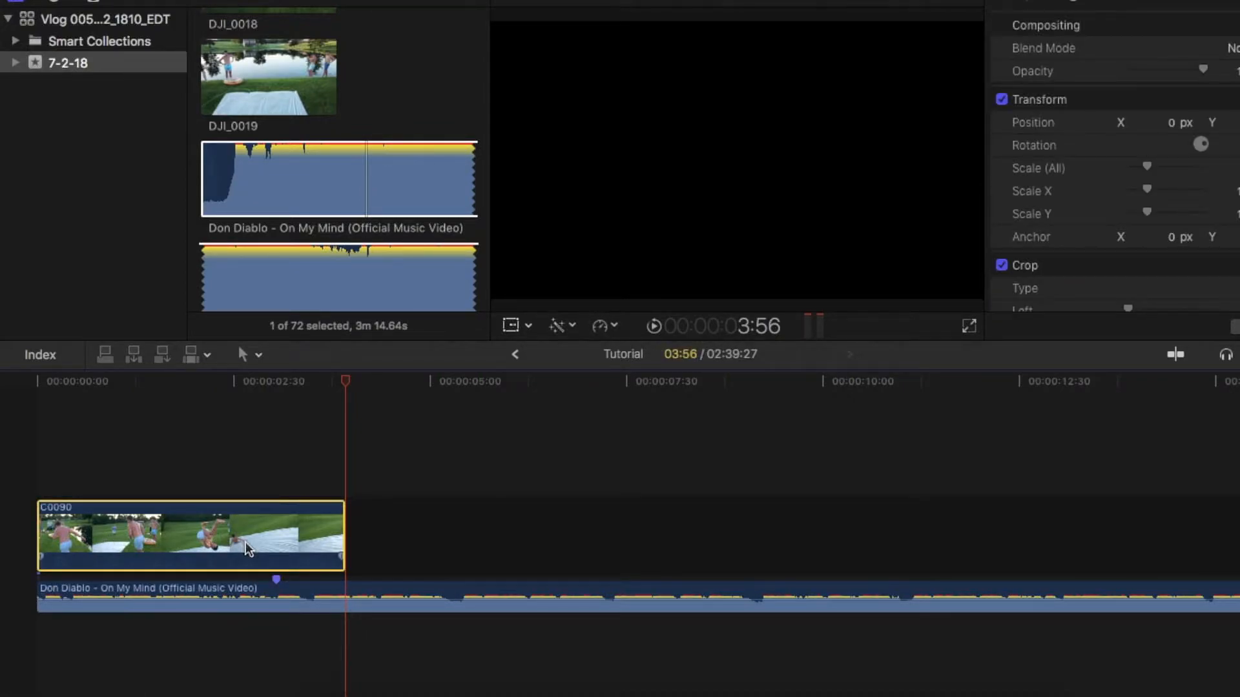
click(99, 389)
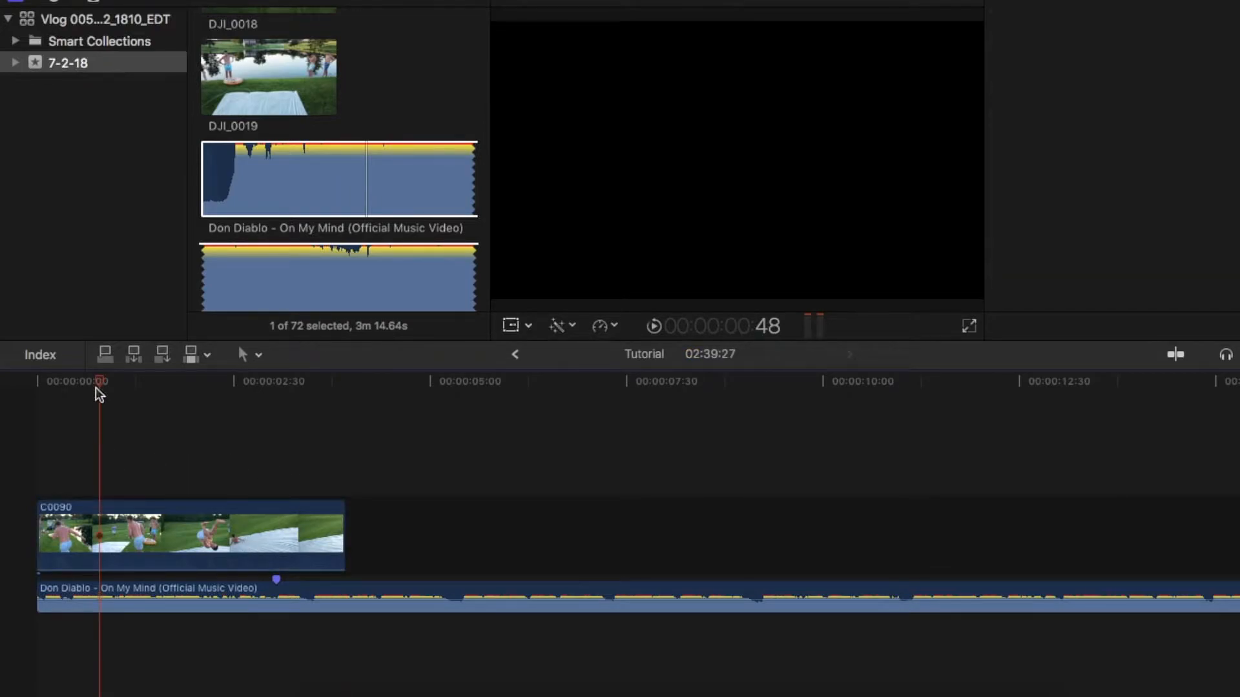
drag(100, 381, 166, 397)
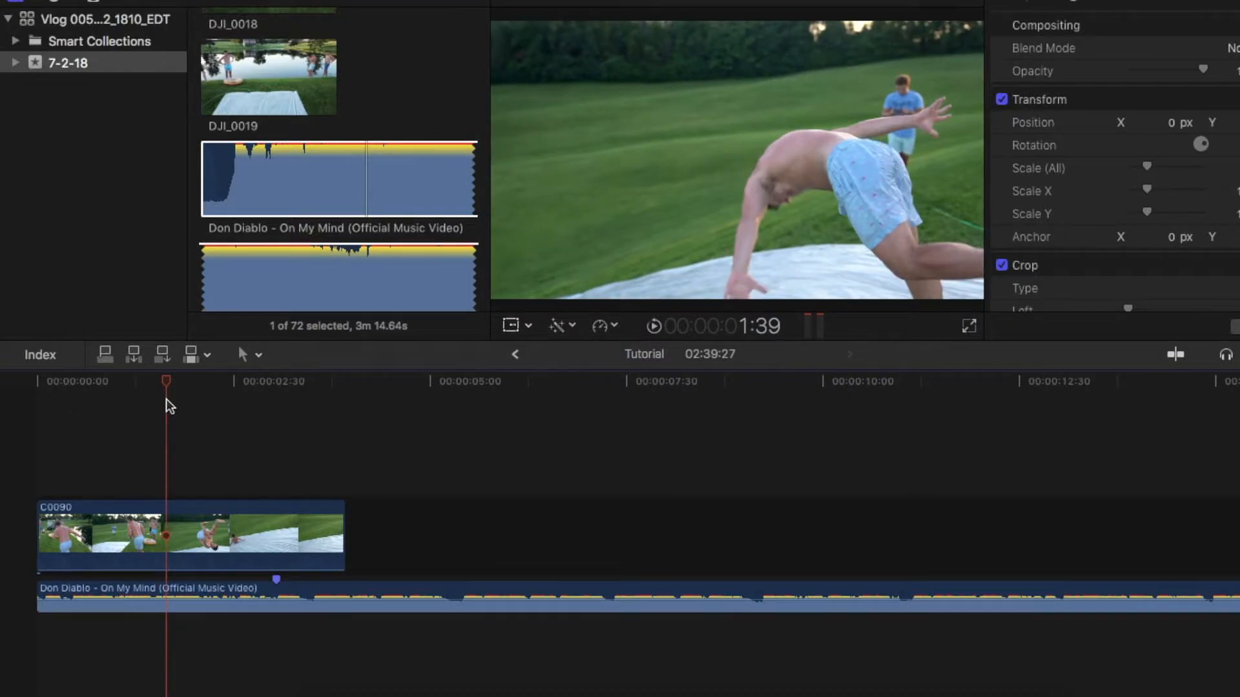
key(shift+b)
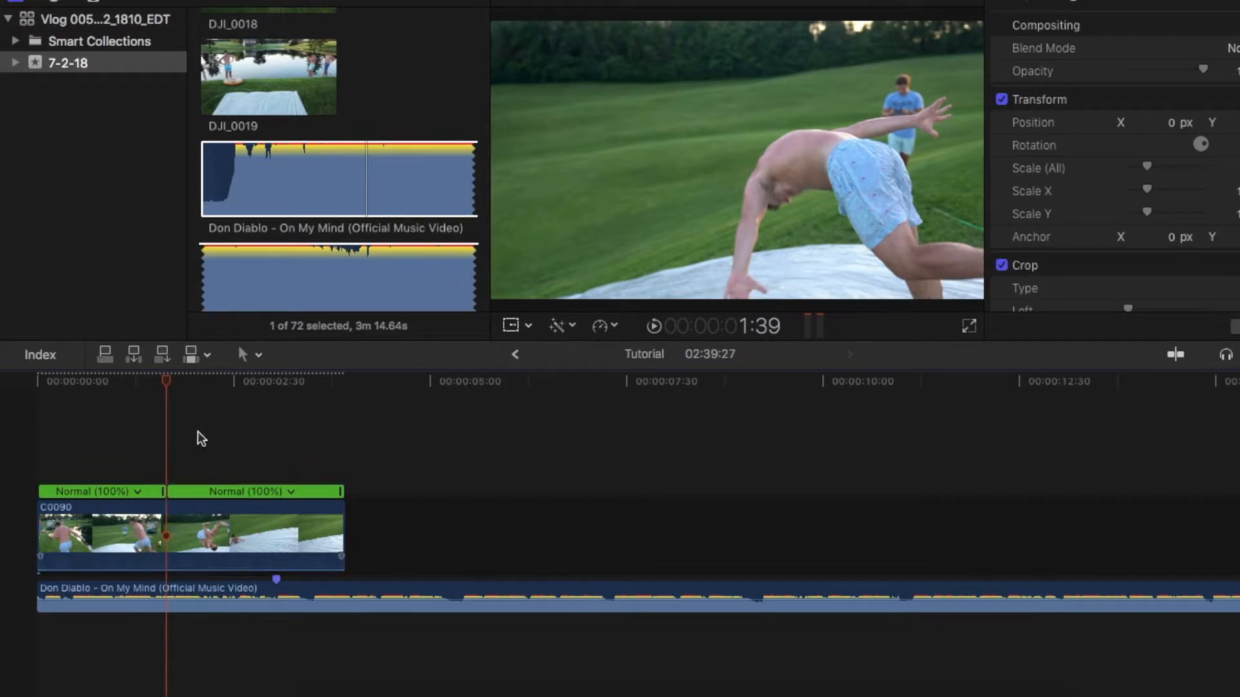
drag(165, 382, 207, 389)
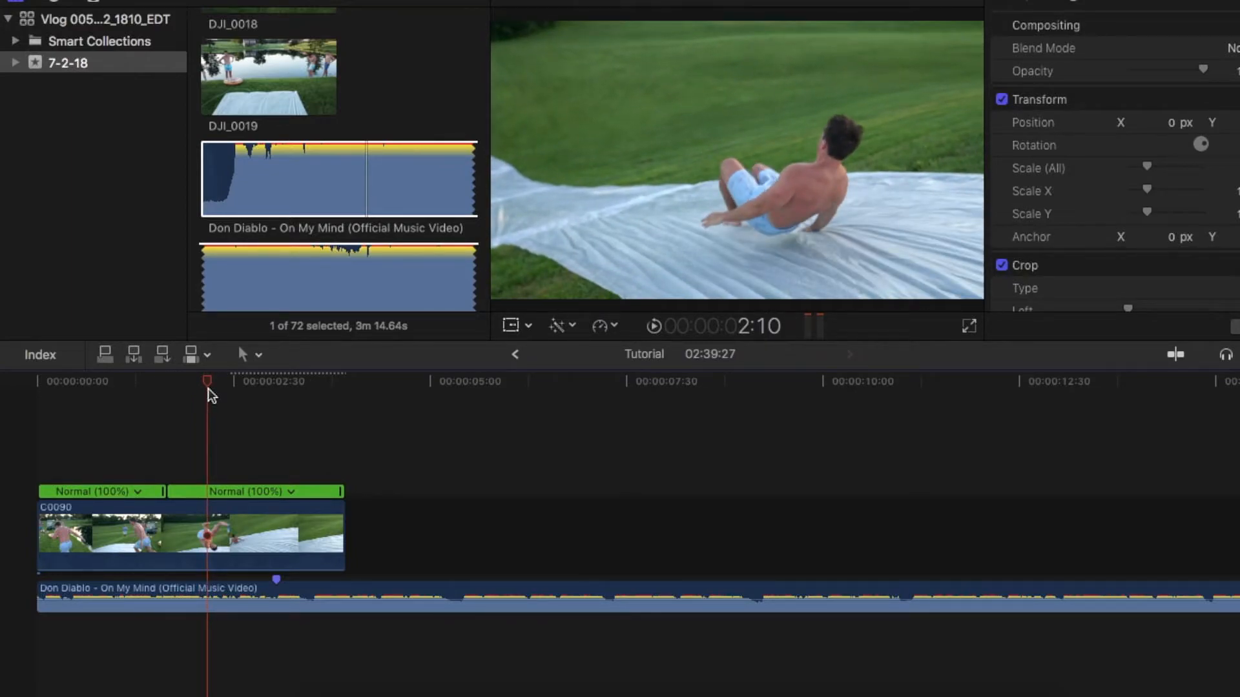
key(shift+b)
Set the middle speed segment of C0090 to Slow 25%.
key(super+equal)
key(super+minus)
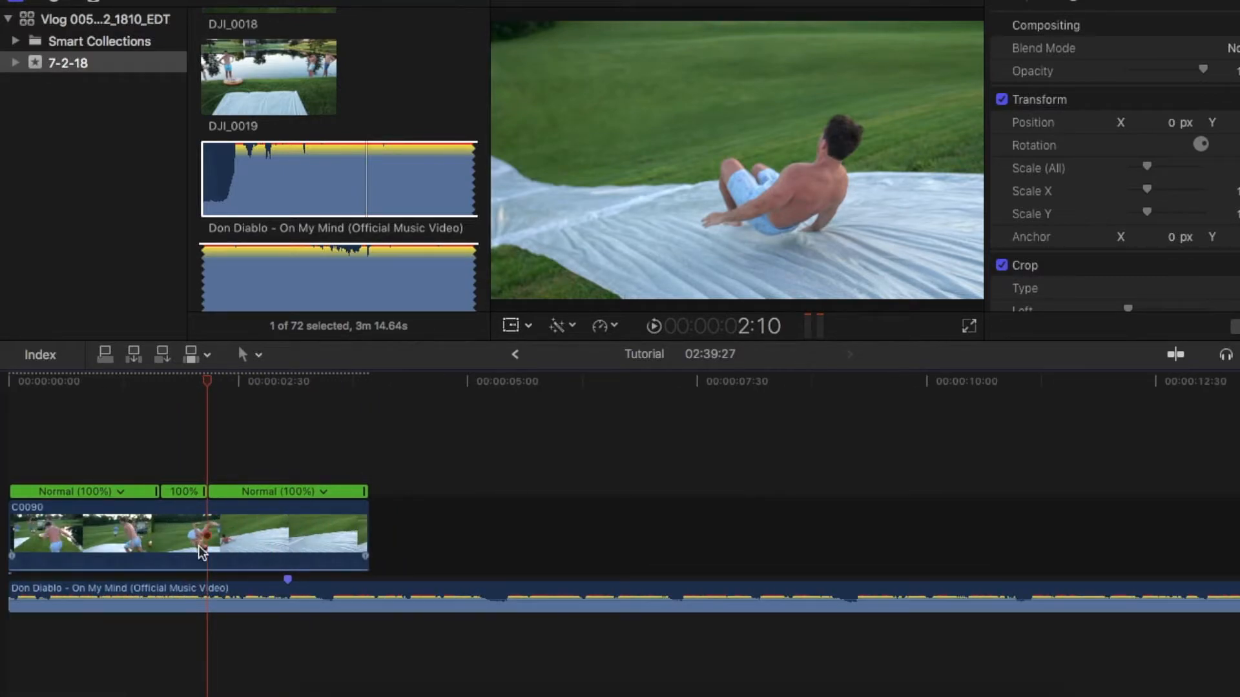
key(super+equal)
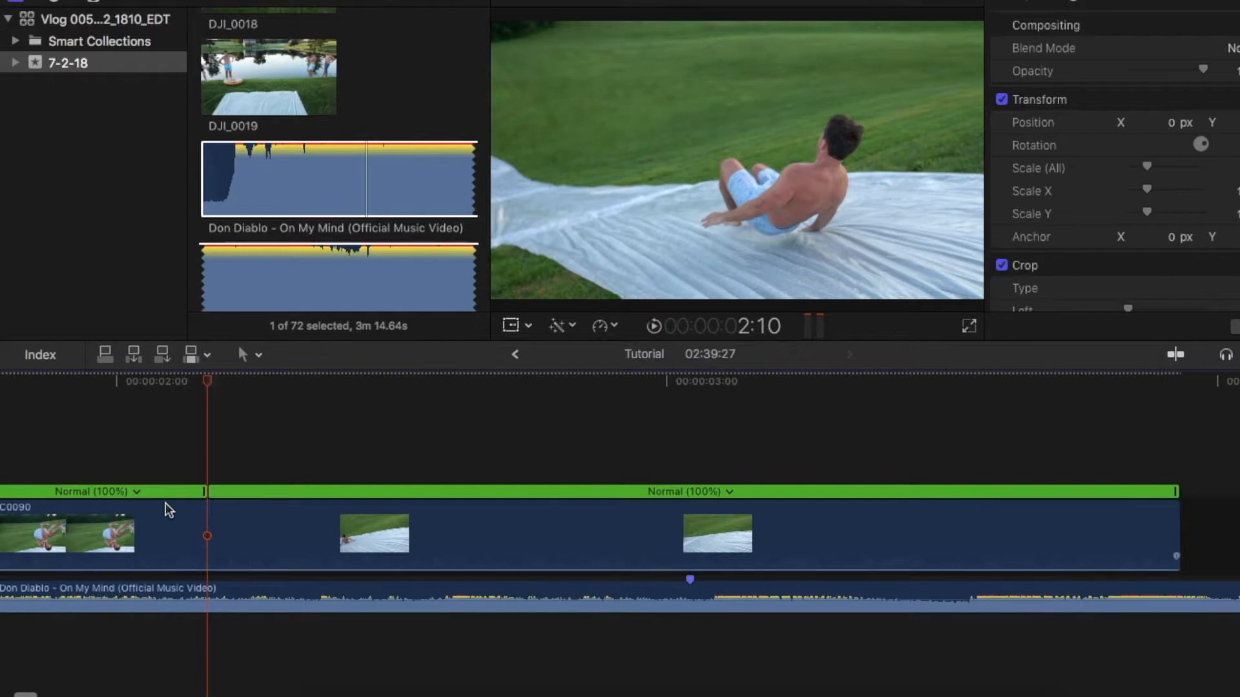
scroll(165, 502, left, 8)
click(350, 492)
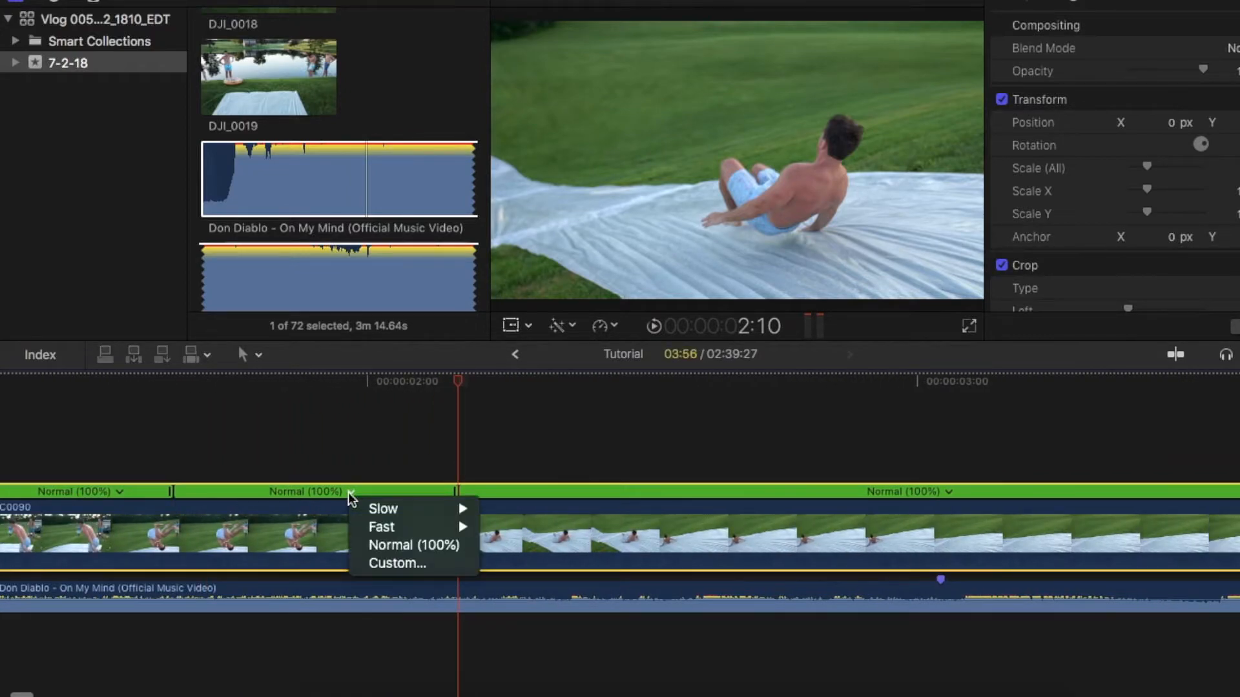
mouse_move(382, 514)
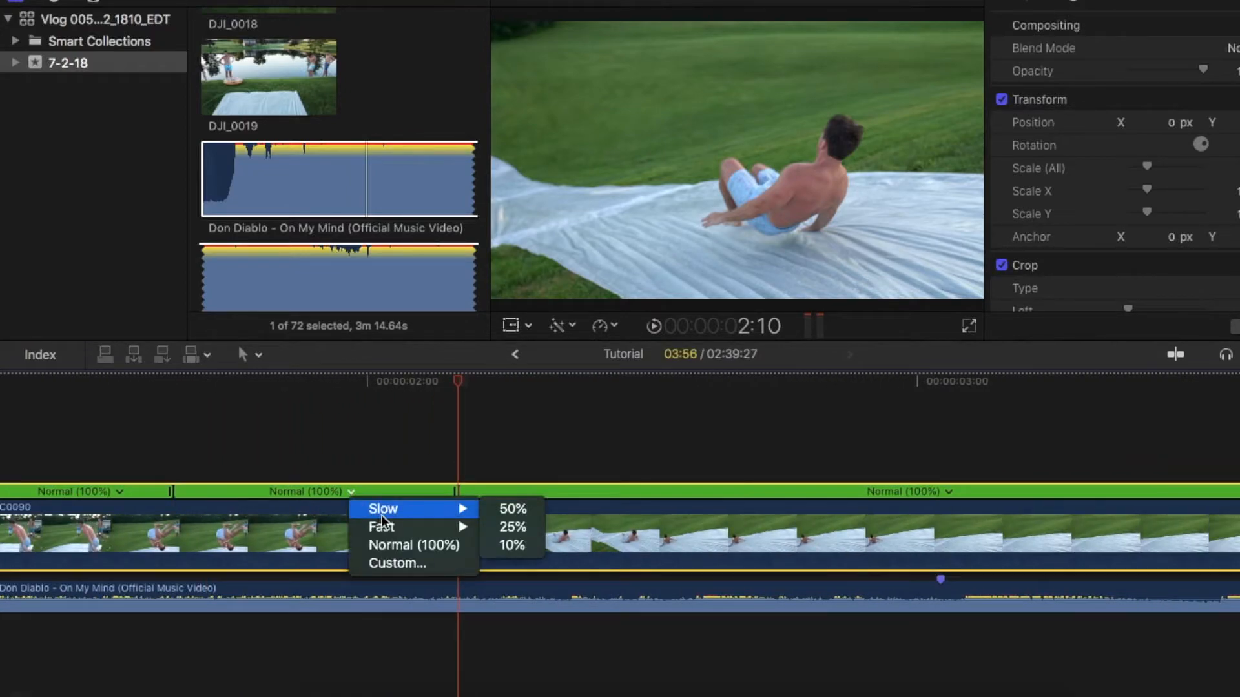
click(524, 528)
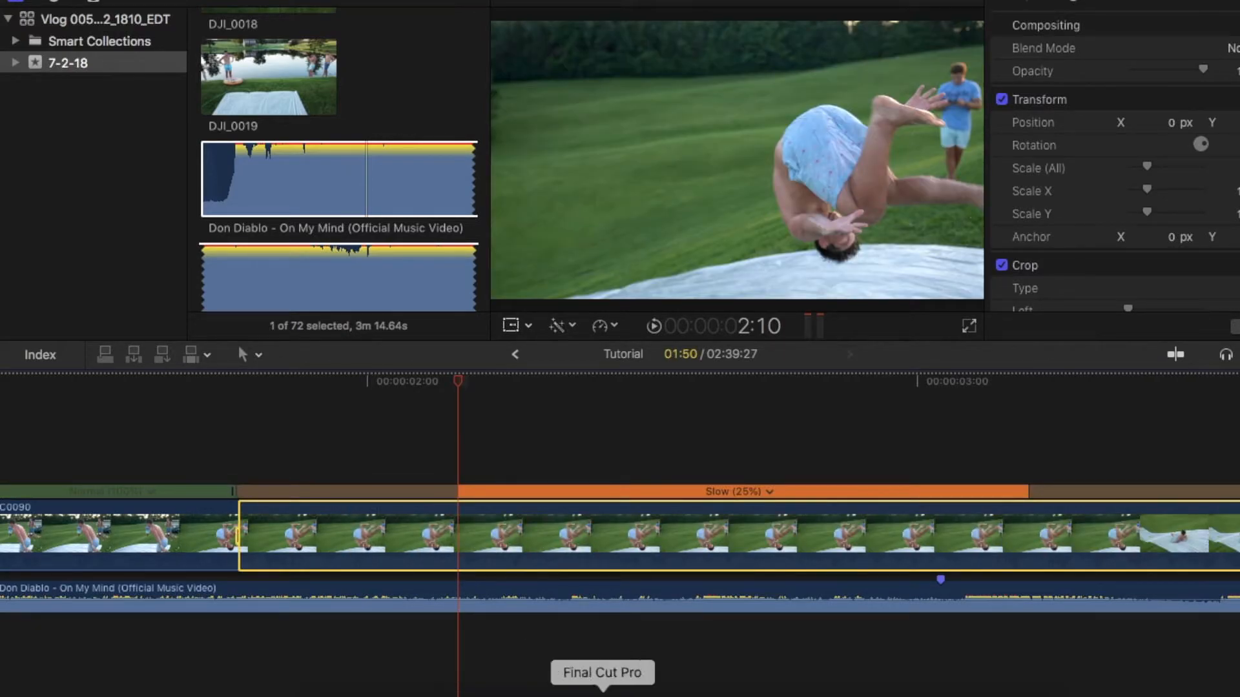
Scrub through the transition from normal speed into the slow segment of C0090 to check the speed ramp.
key(super+minus)
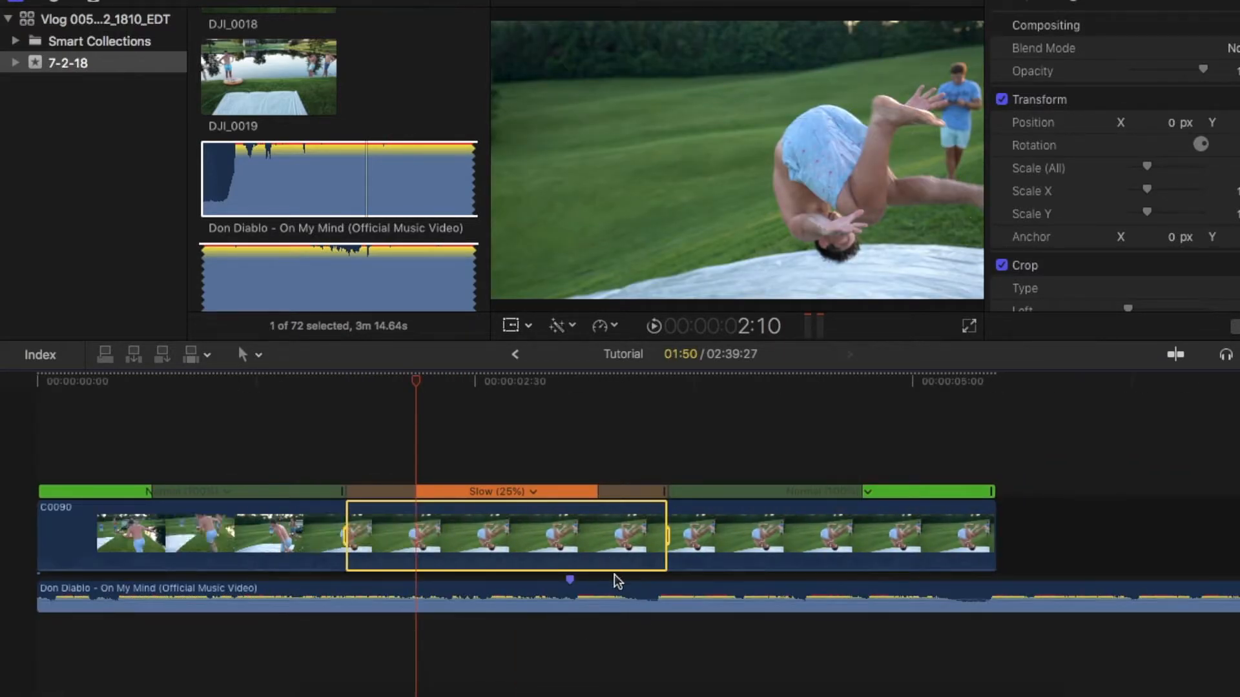
key(super+minus)
drag(244, 388, 191, 380)
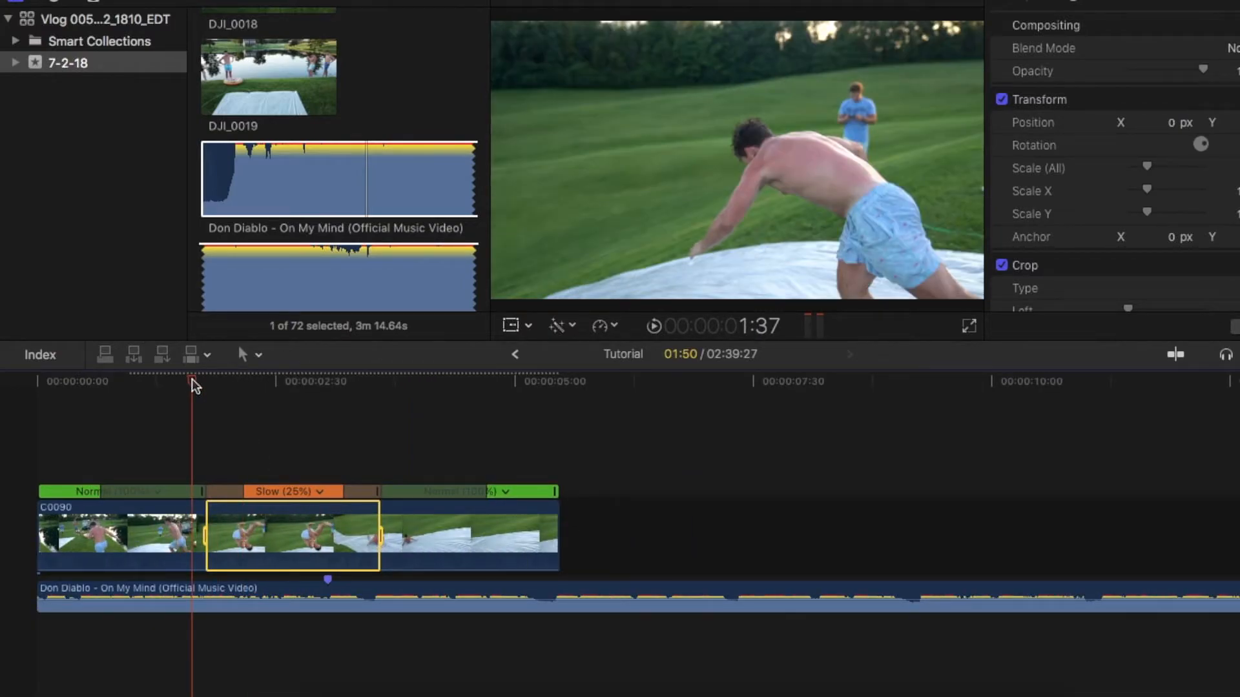
drag(195, 380, 228, 385)
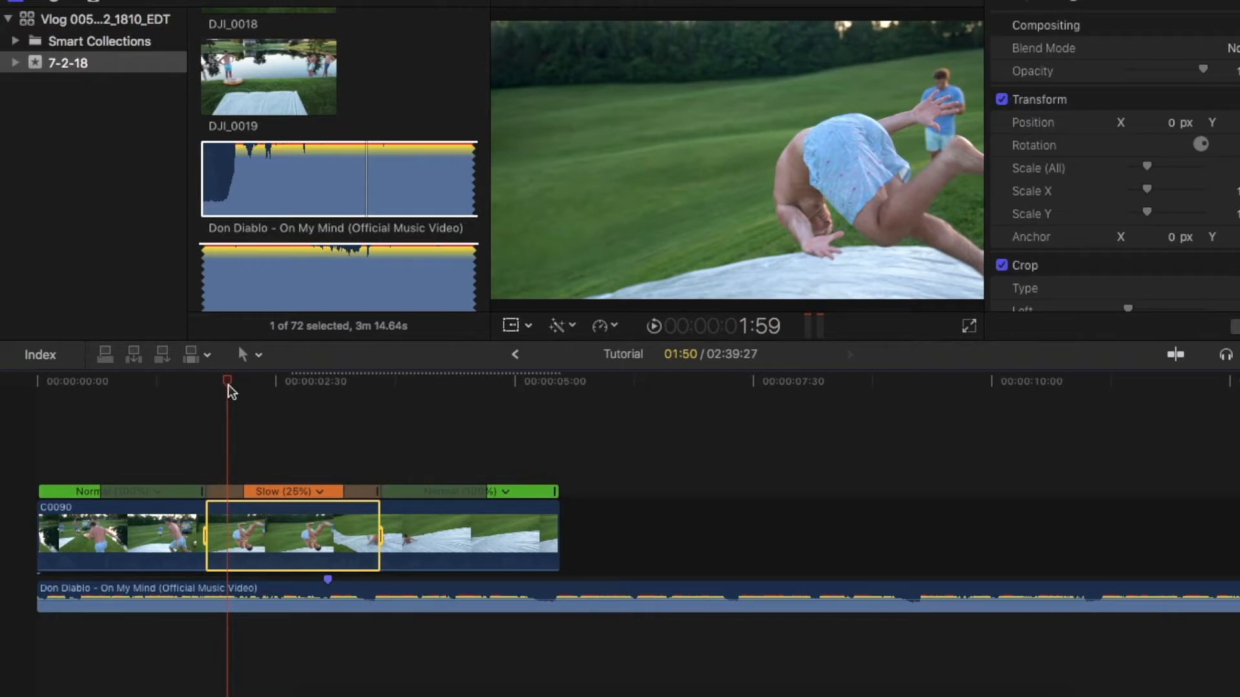
drag(227, 384, 160, 432)
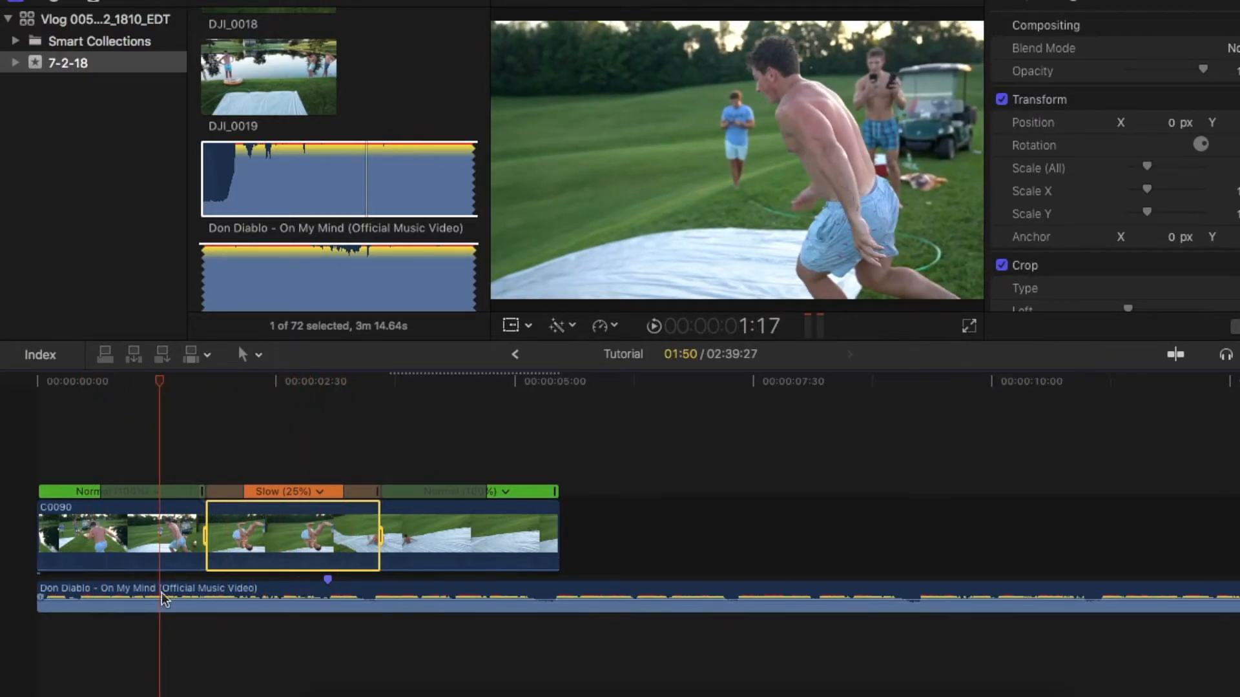
Trim the start of the song until its marker sits in the ramp into the slow segment, checking the timing by playback.
drag(42, 589, 85, 585)
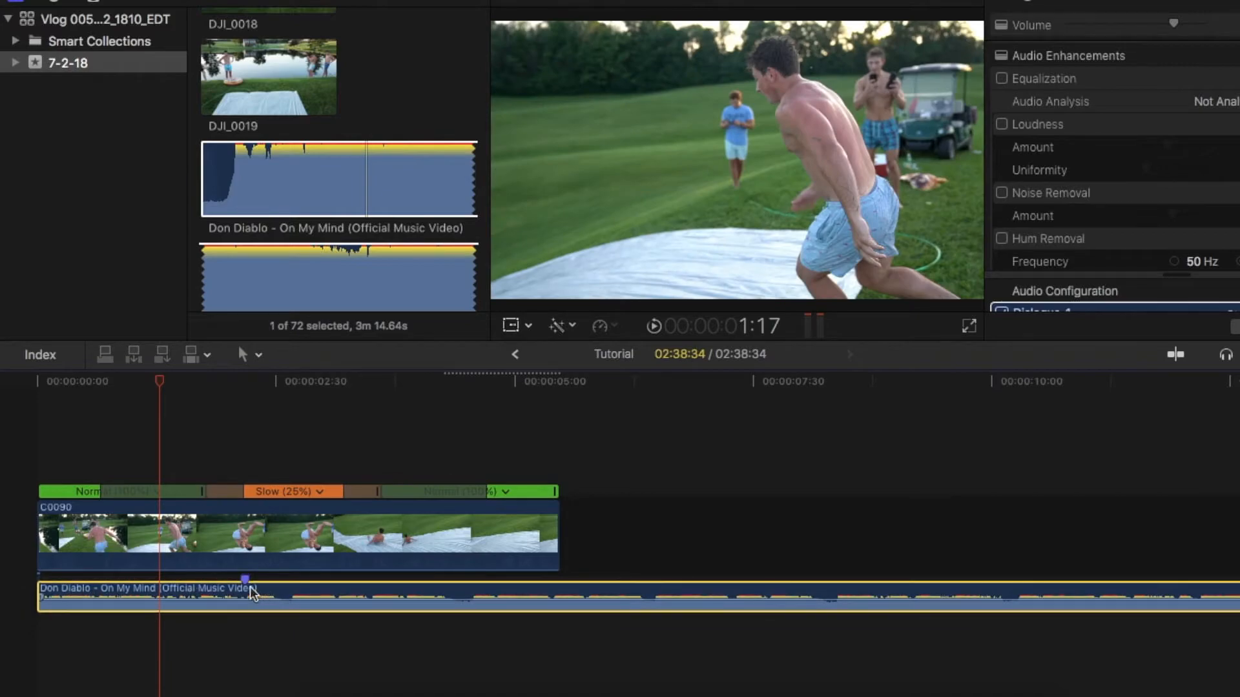
click(242, 626)
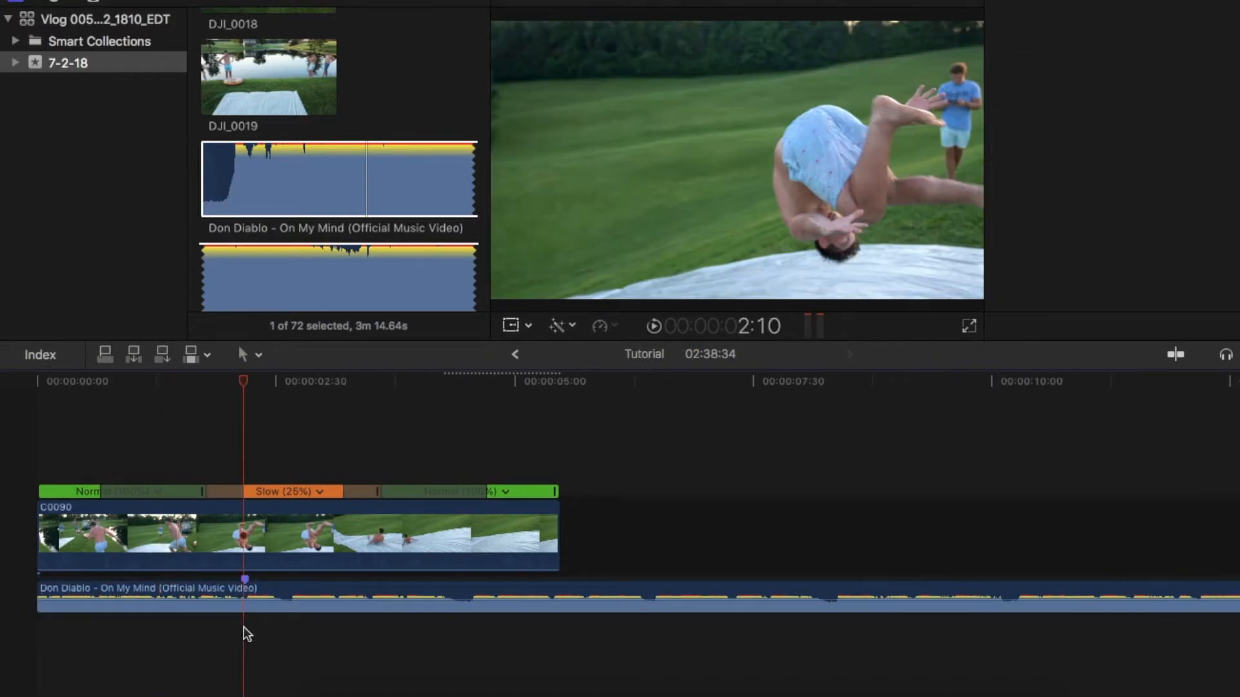
key(space)
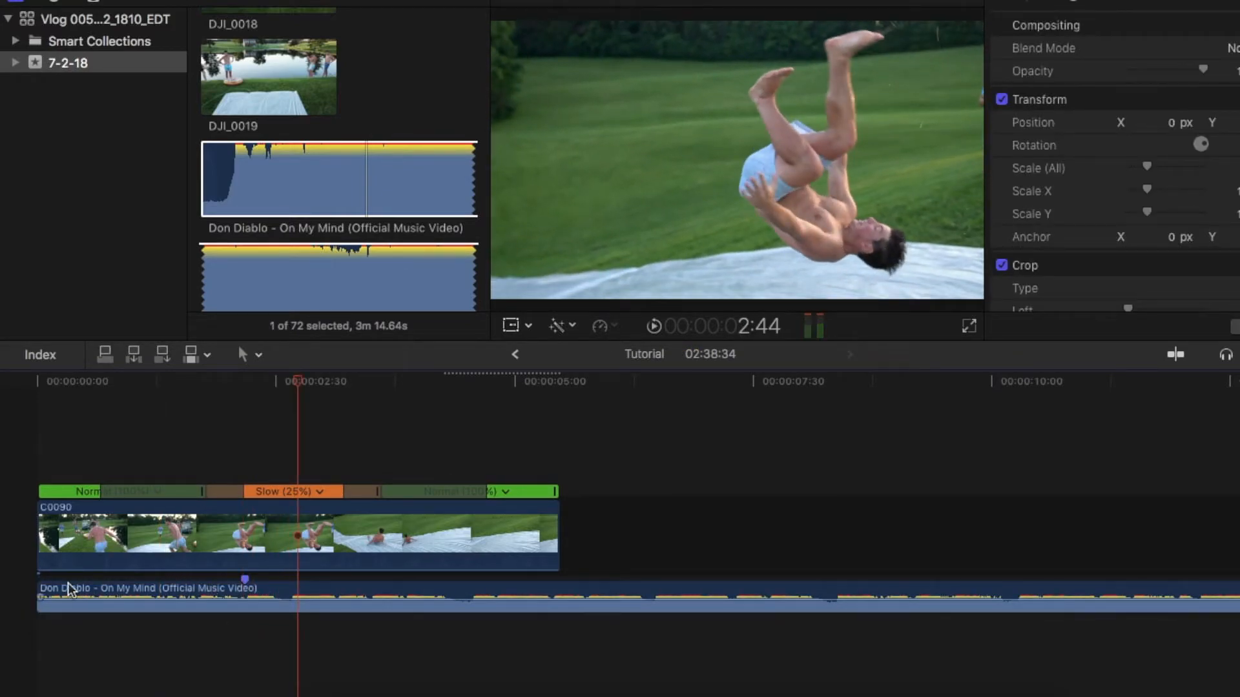
drag(39, 588, 60, 588)
drag(137, 589, 88, 587)
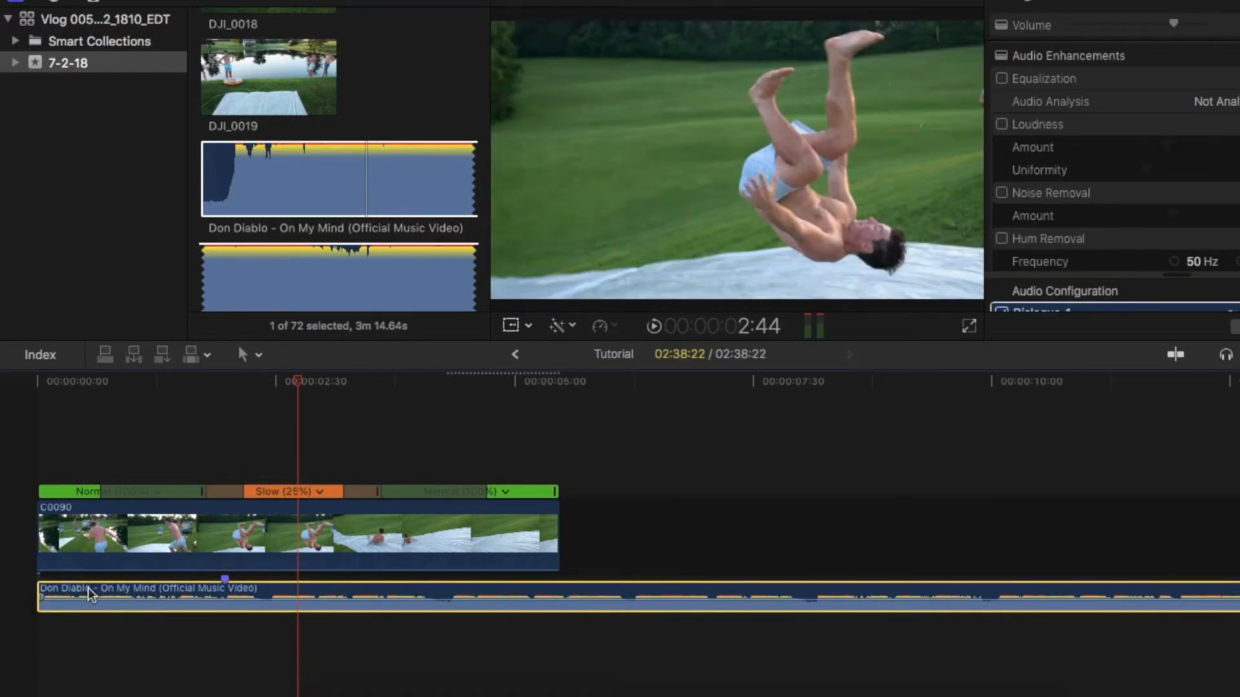
click(212, 628)
key(super+4)
click(212, 589)
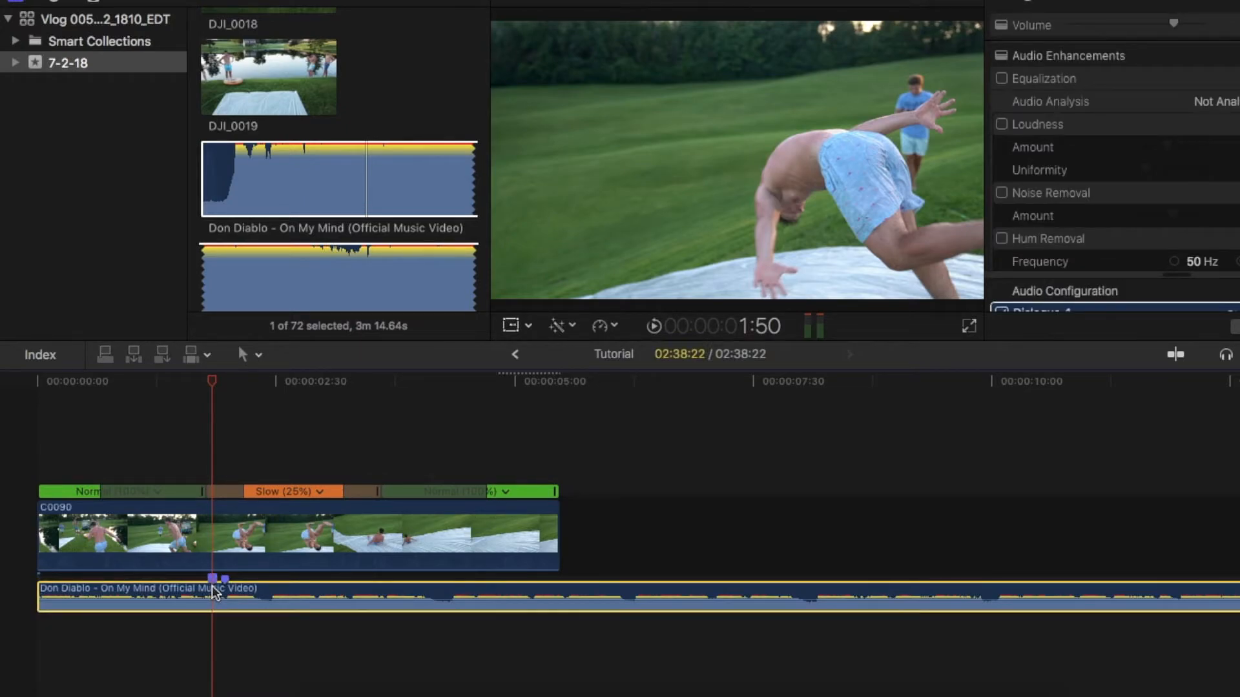
right_click(214, 580)
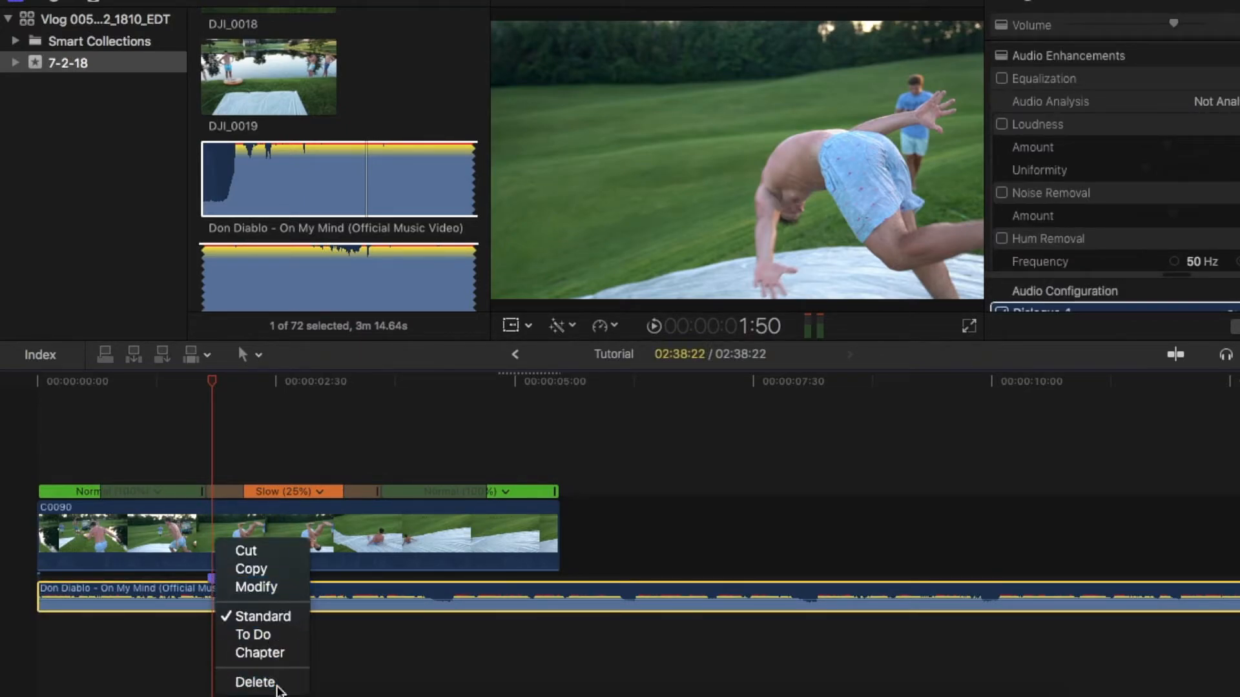
click(274, 684)
Trim the song's start so its marker lands just before the slow segment of C0090, add a short audio fade-in, and check the timing by playback.
drag(39, 588, 118, 583)
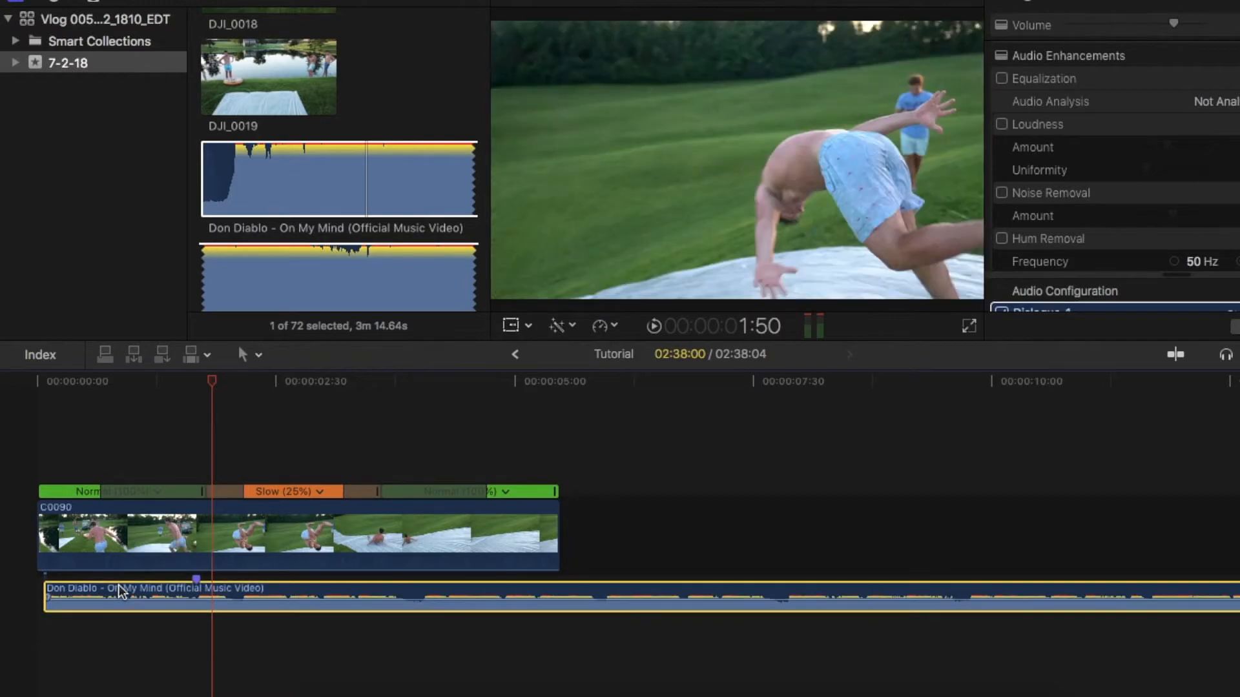
mouse_move(45, 592)
mouse_down()
mouse_move(11, 597)
mouse_move(63, 598)
mouse_up()
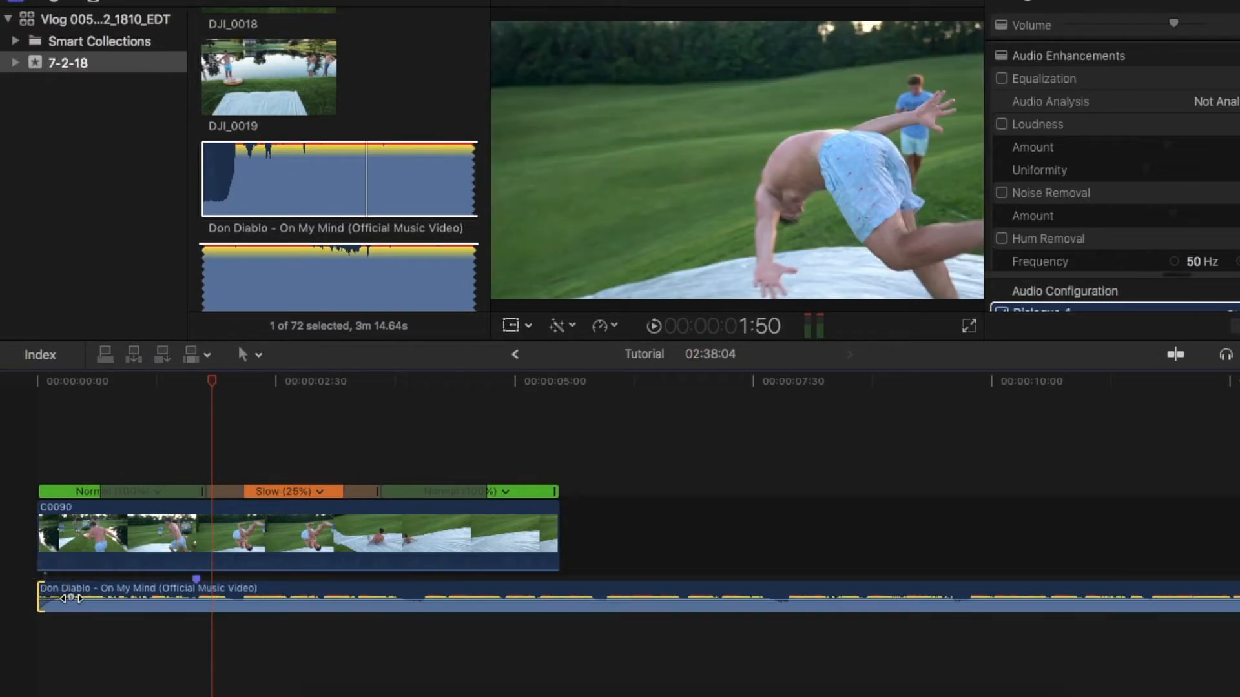
click(36, 430)
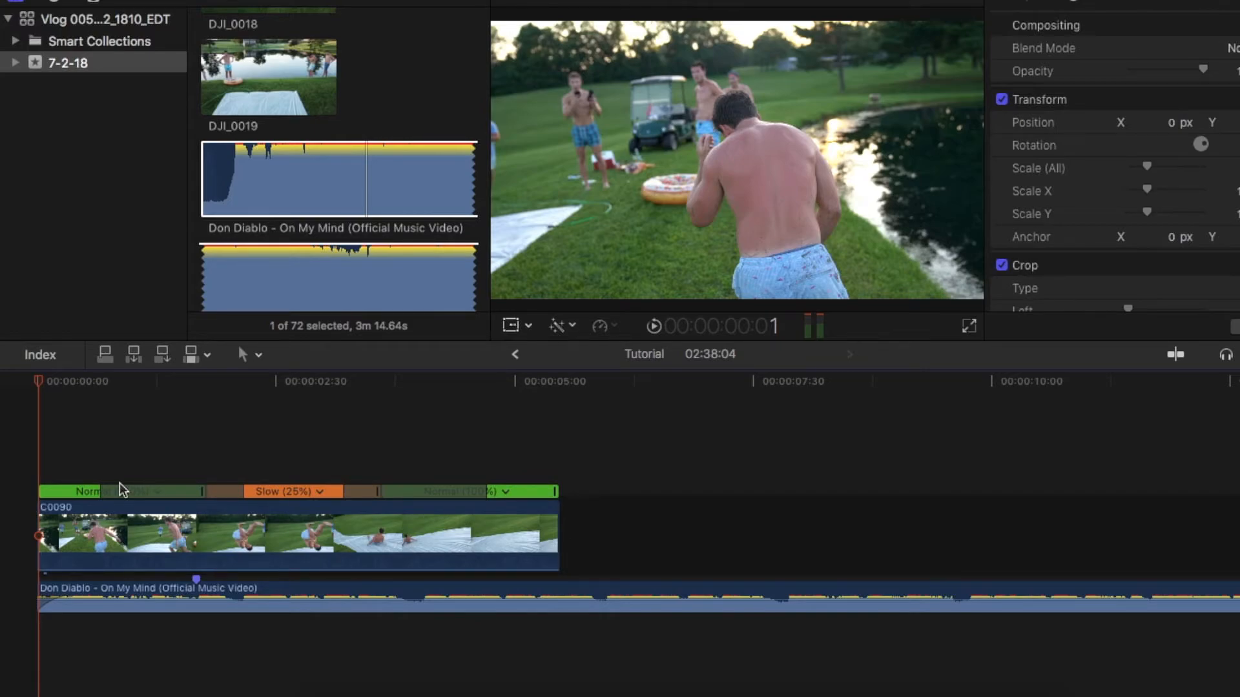
key(space)
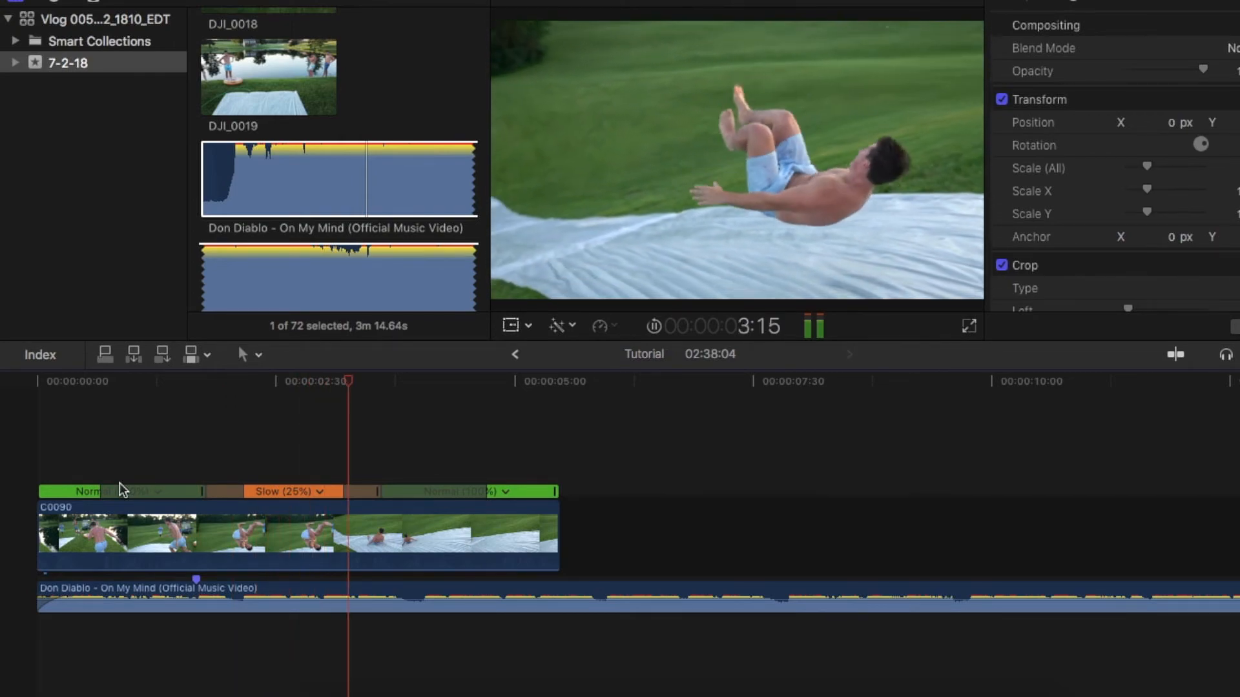
key(space)
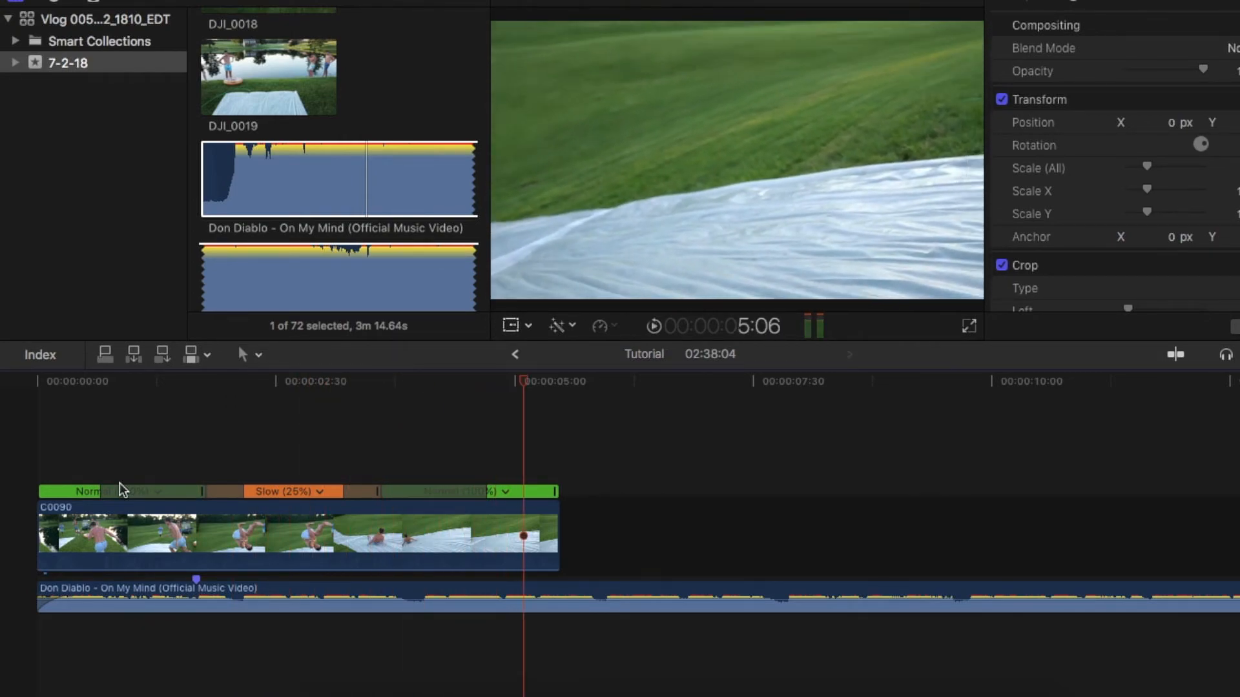
Set the last speed segment of C0090, after the landing, to Fast 4x and play the edit from the start.
drag(521, 381, 452, 411)
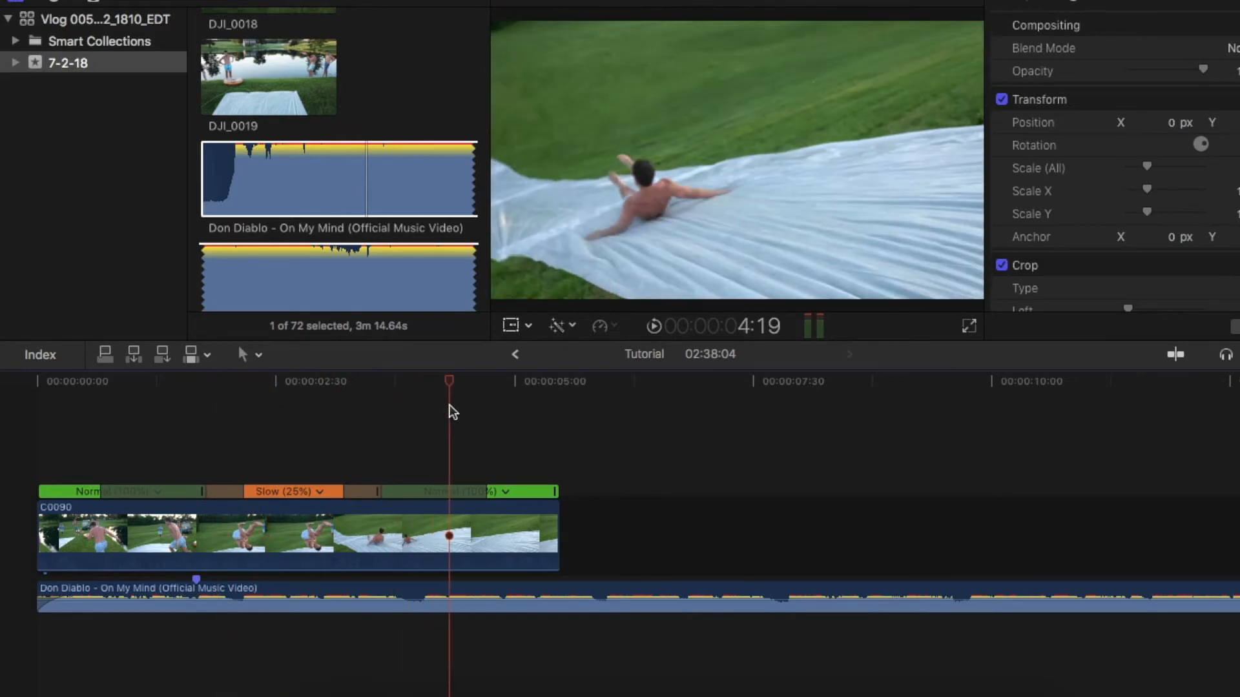
click(505, 492)
mouse_move(559, 530)
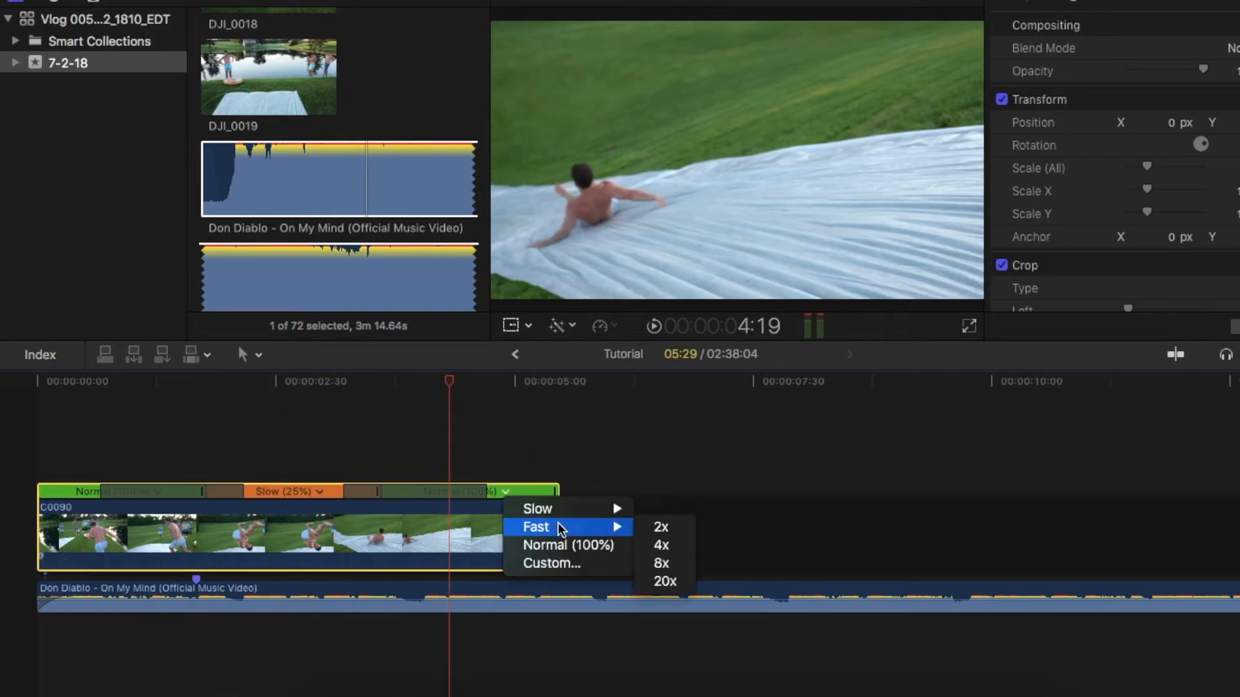
click(665, 545)
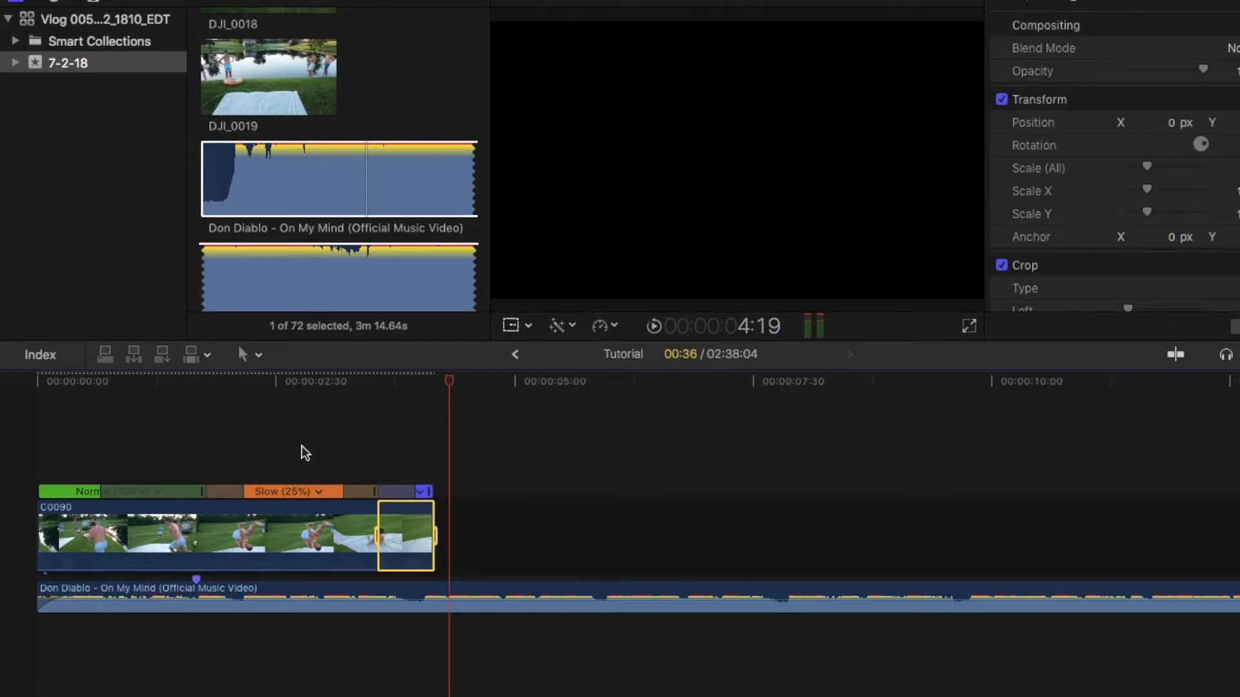
click(41, 456)
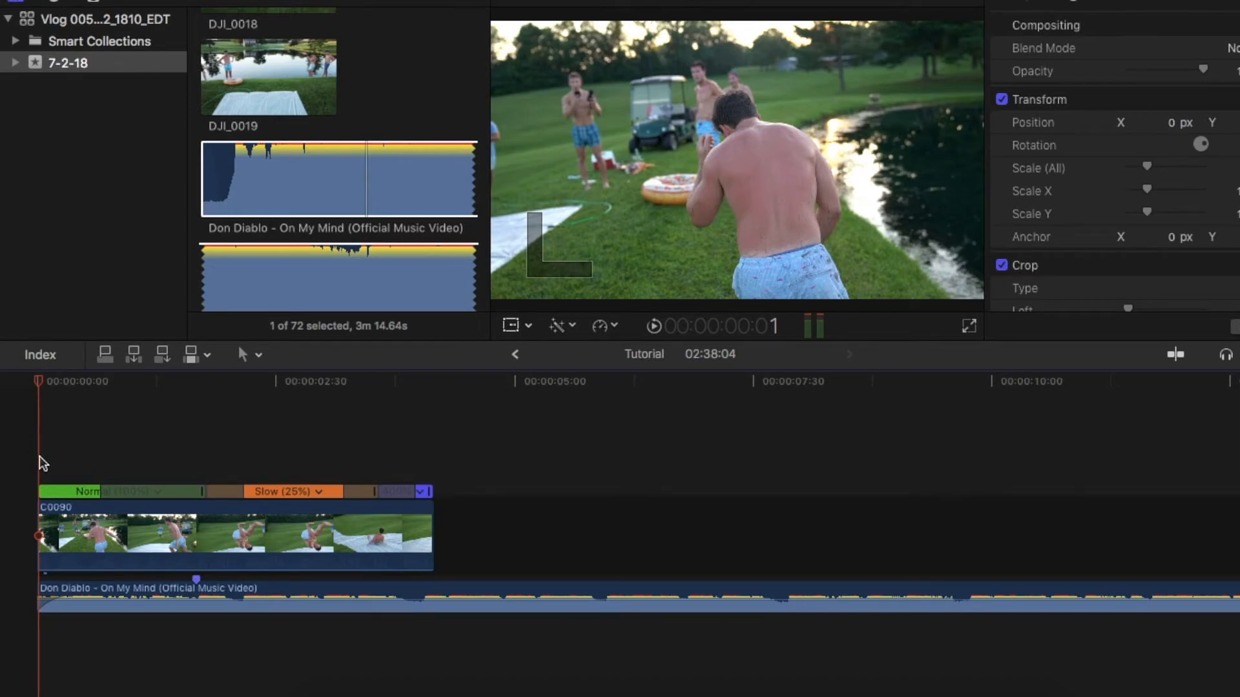
key(space)
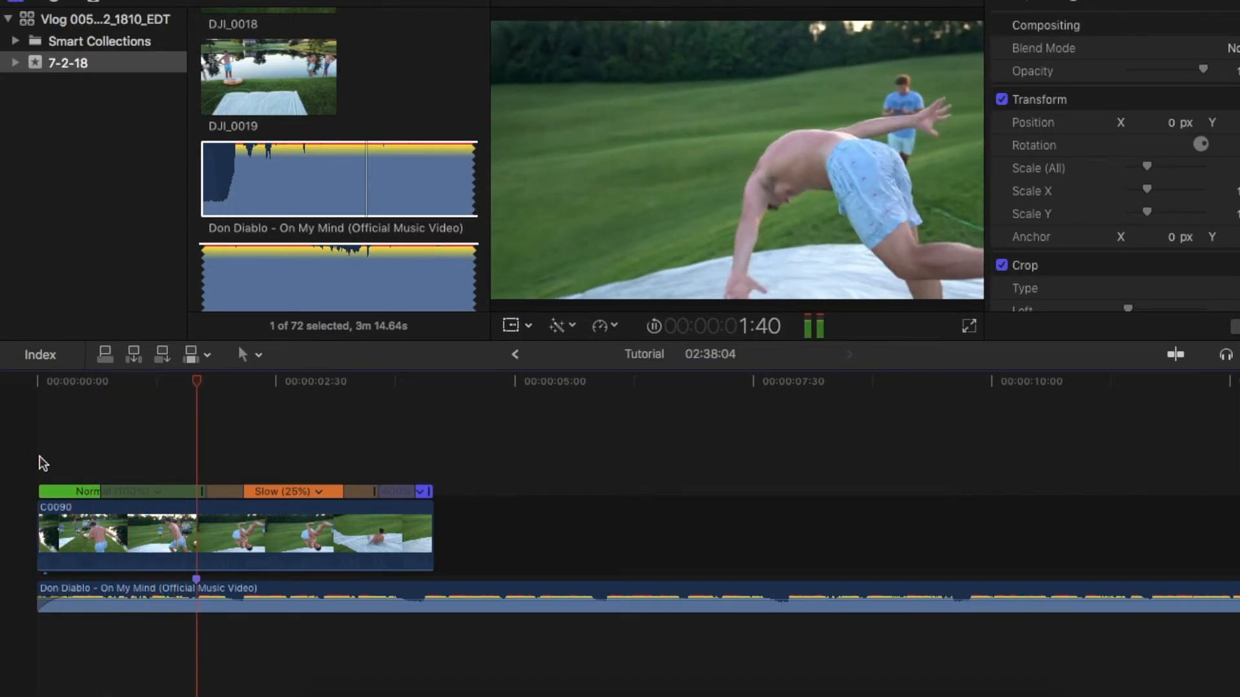